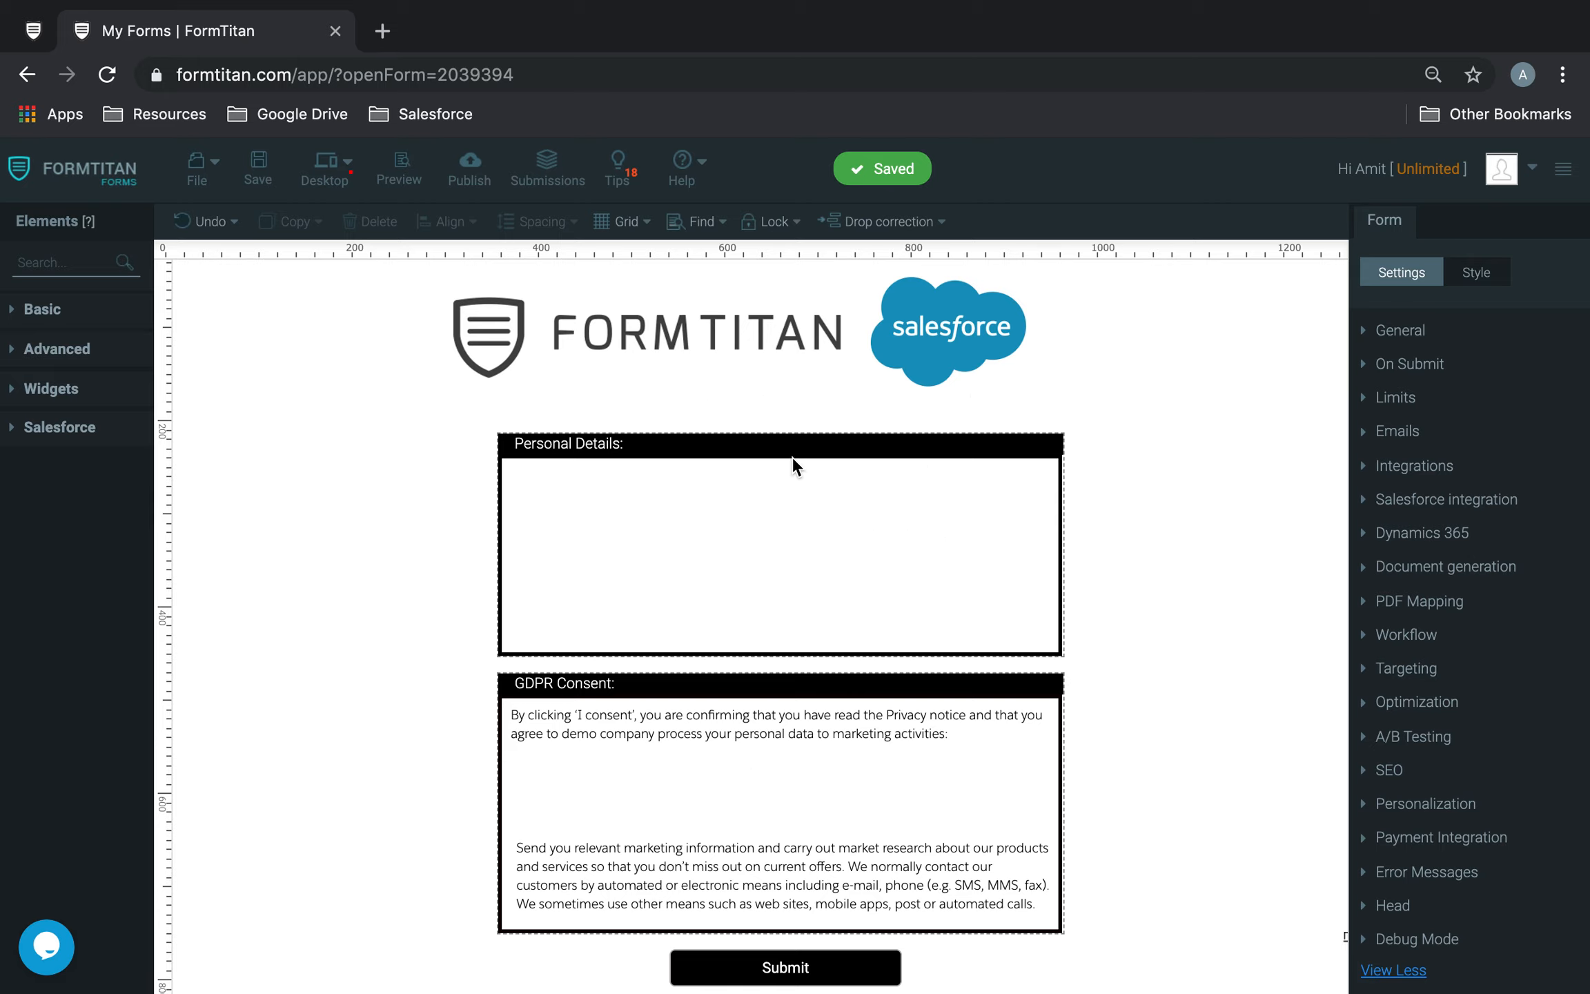
click(825, 459)
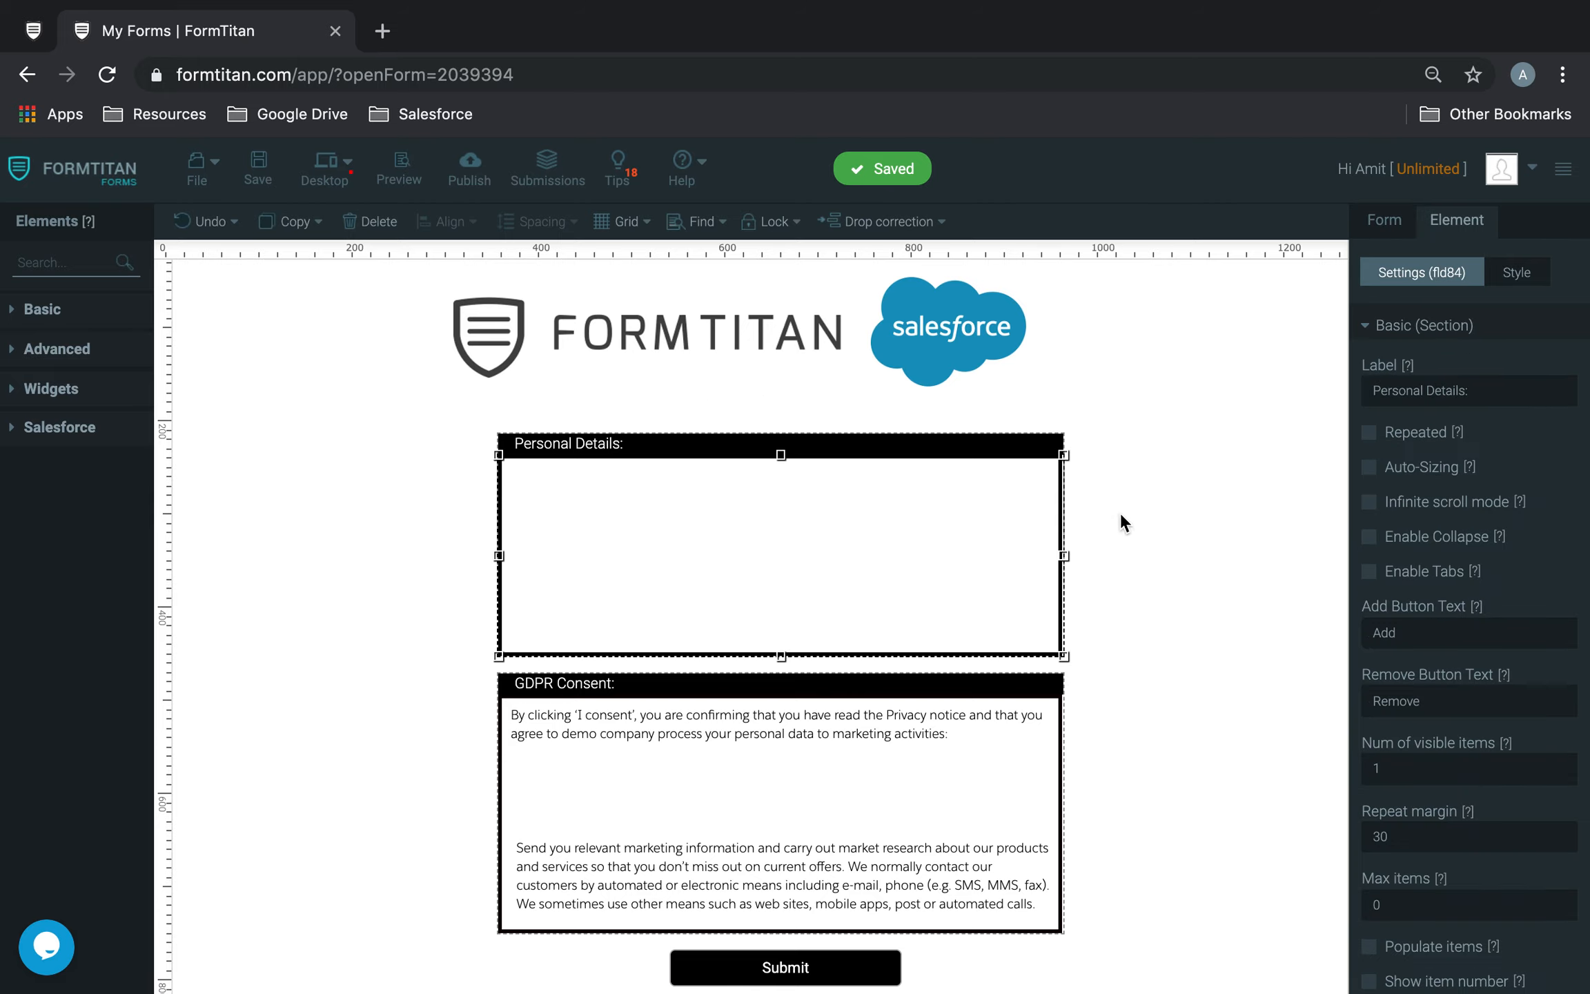
click(1099, 487)
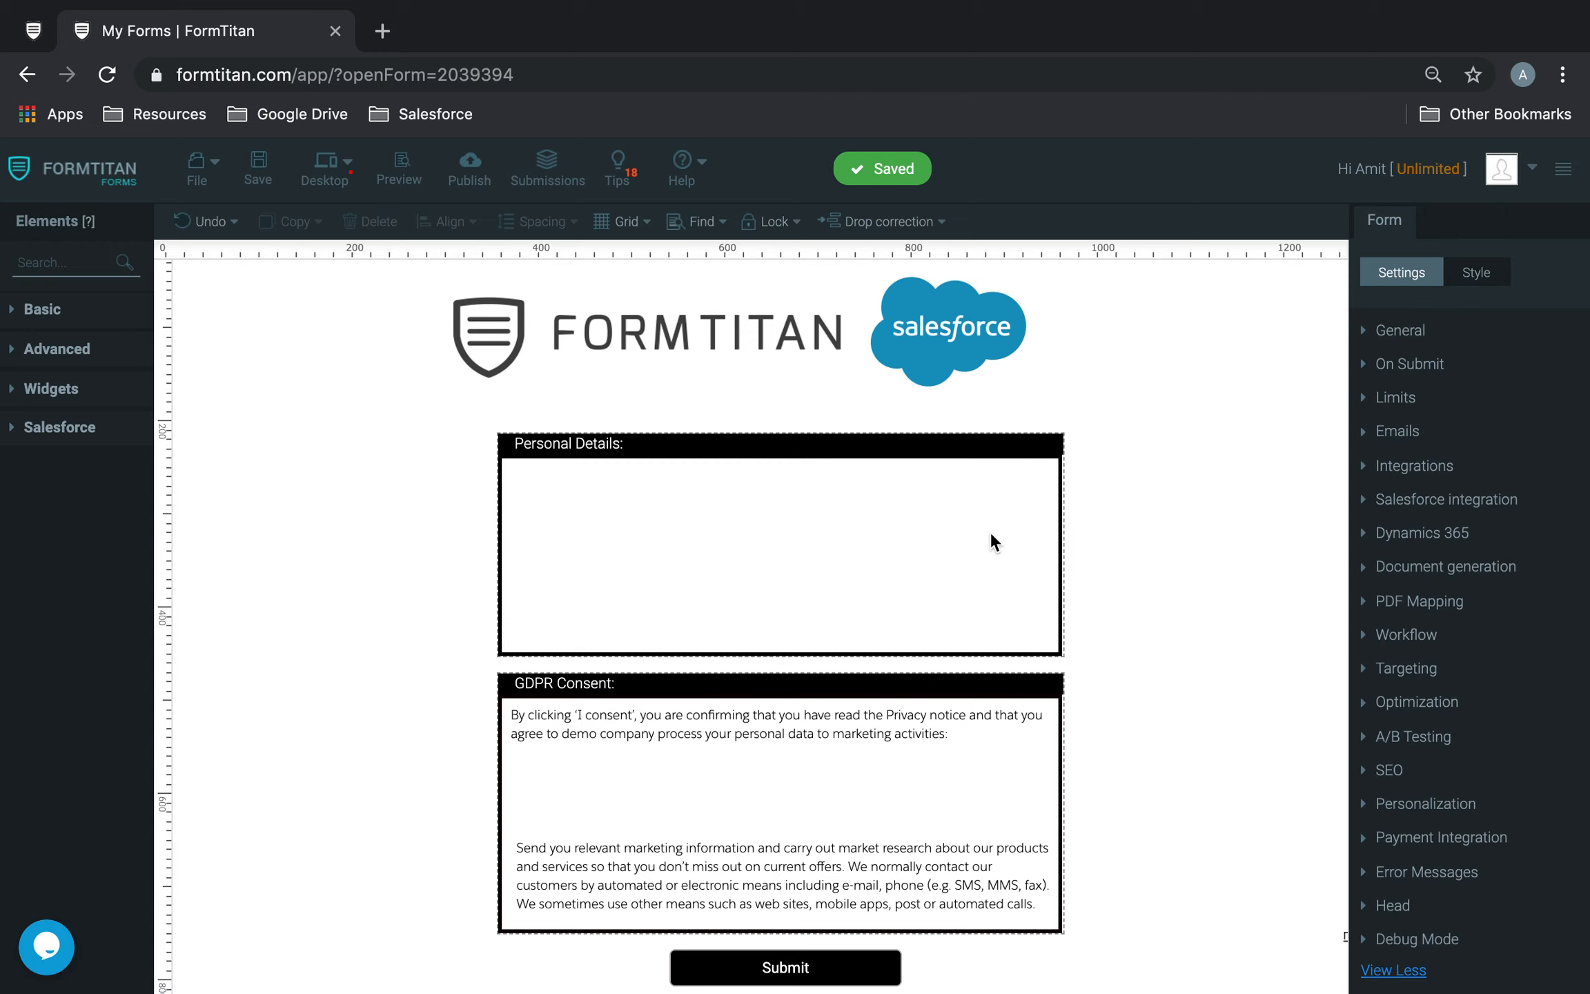
click(845, 787)
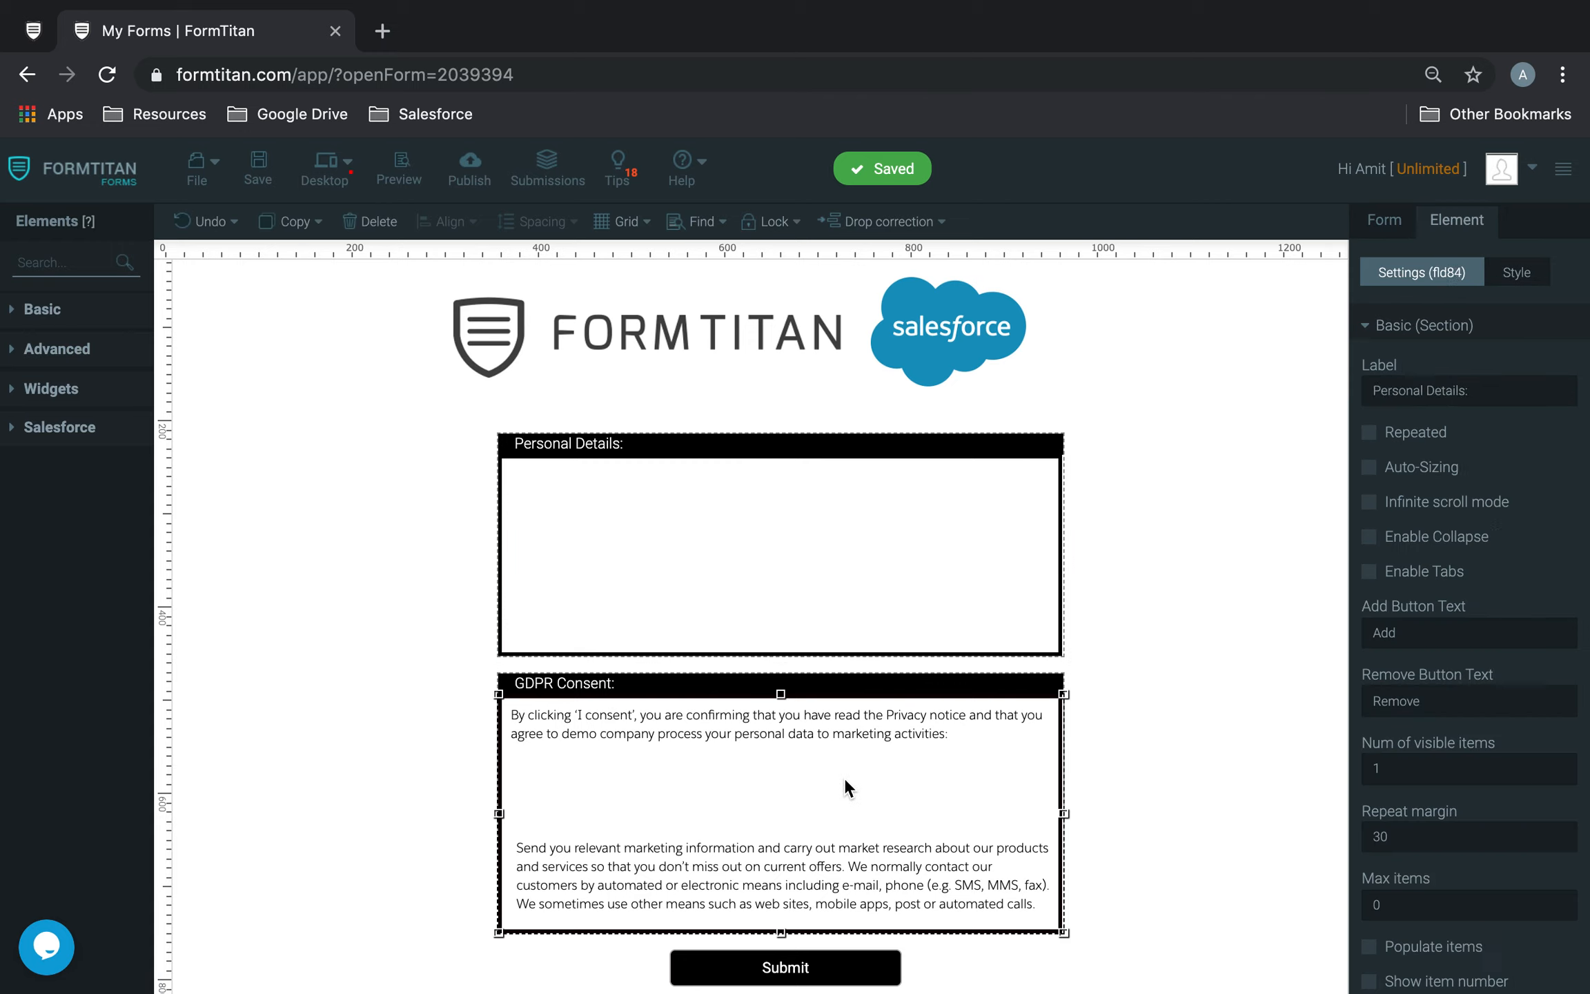
click(899, 569)
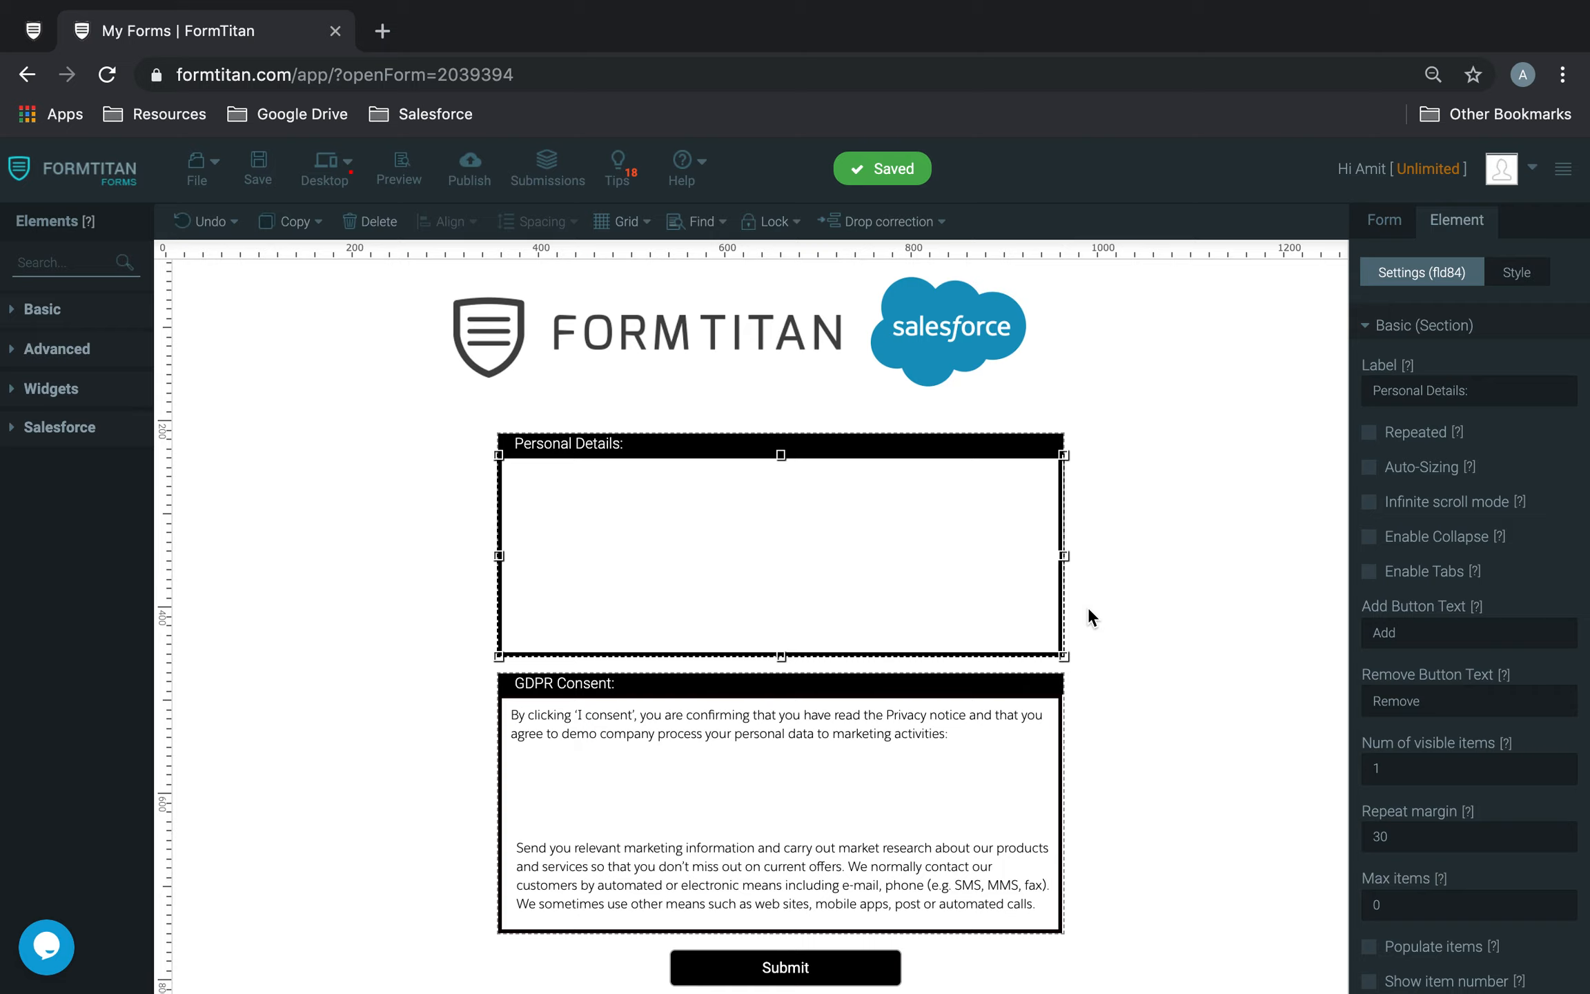
click(81, 265)
text(full)
drag(41, 321, 603, 504)
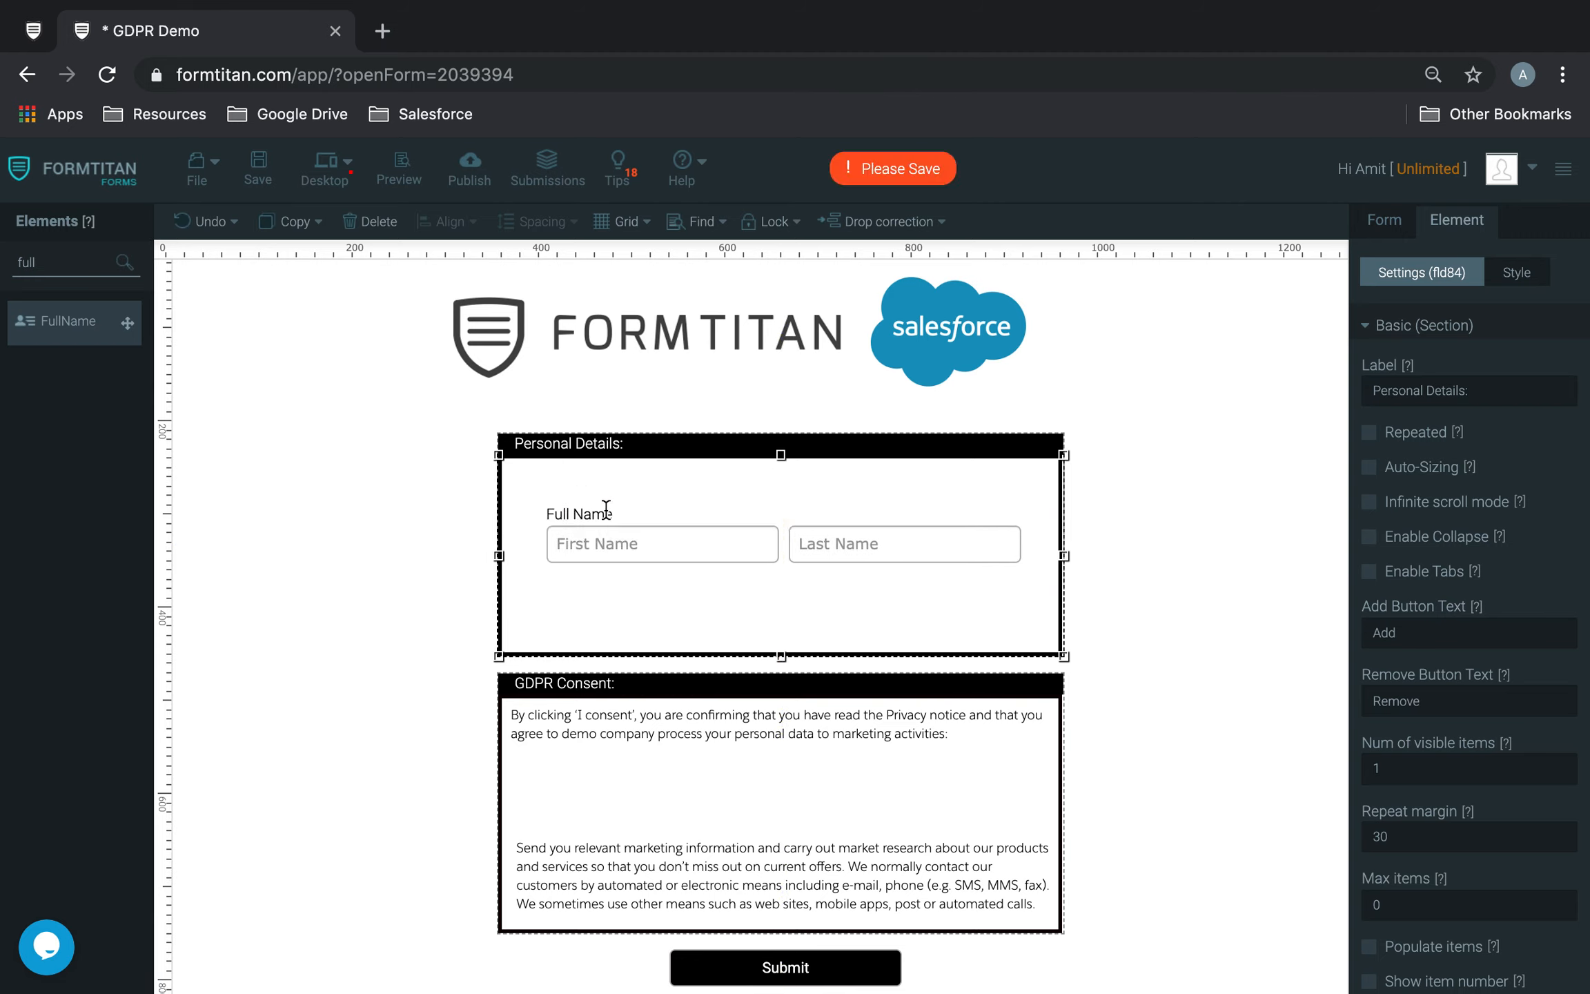
click(1130, 501)
click(919, 545)
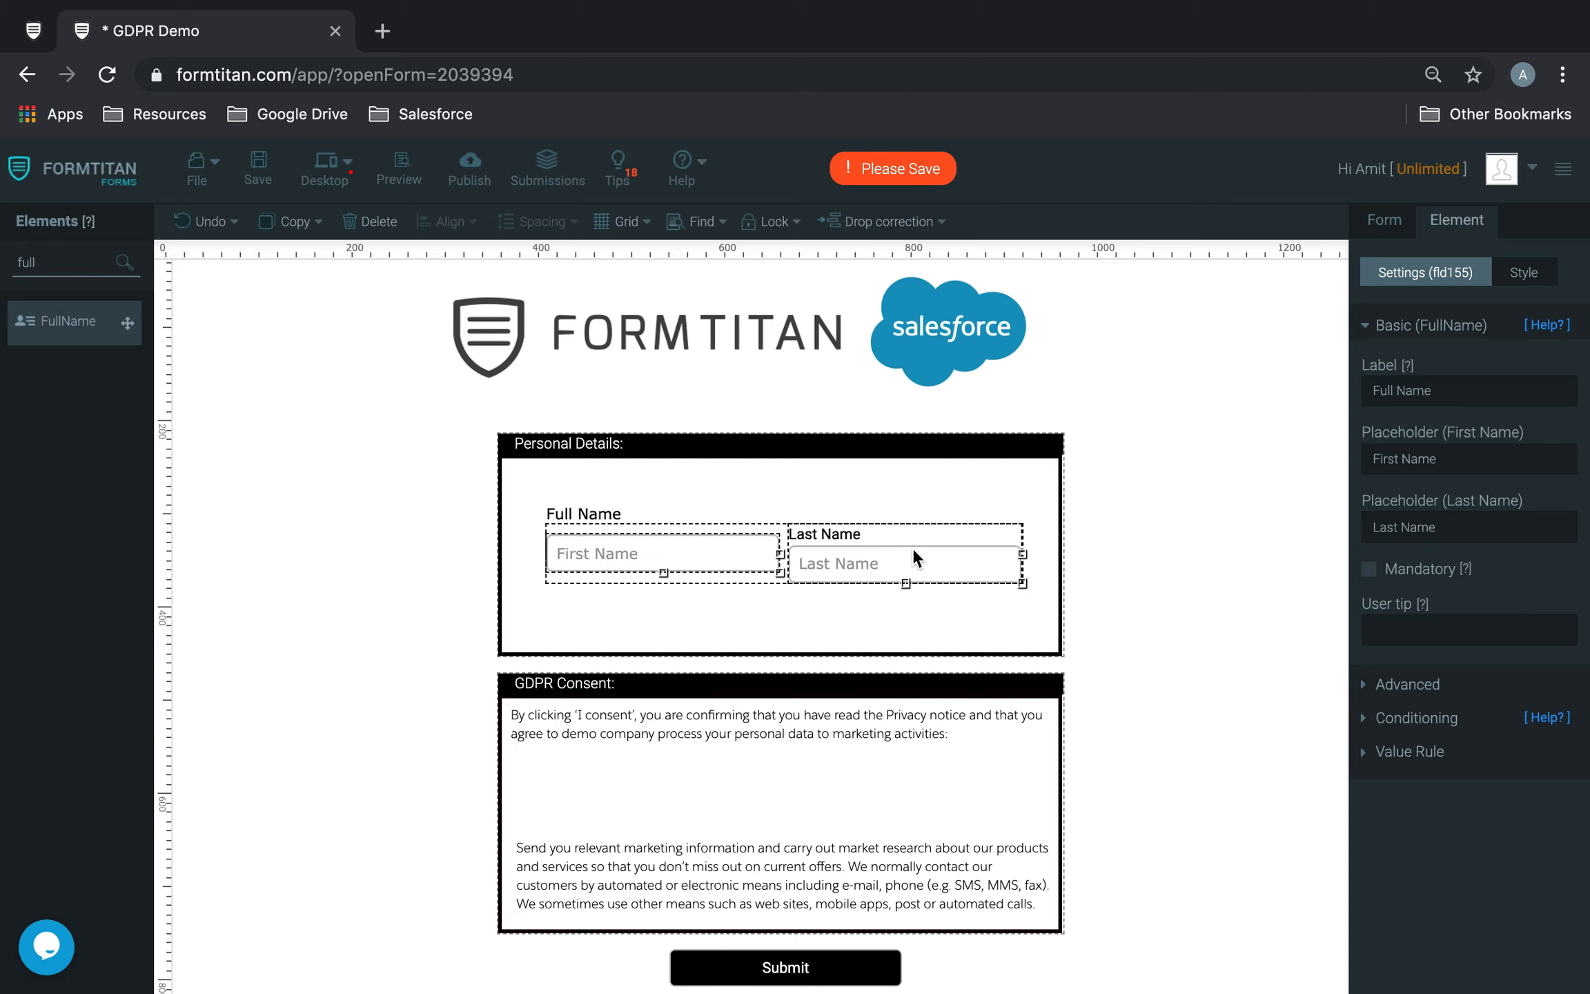
click(370, 220)
Step: Add a textbox to the Personal Details section and place a duplicate of it beside the first
double_click(26, 263)
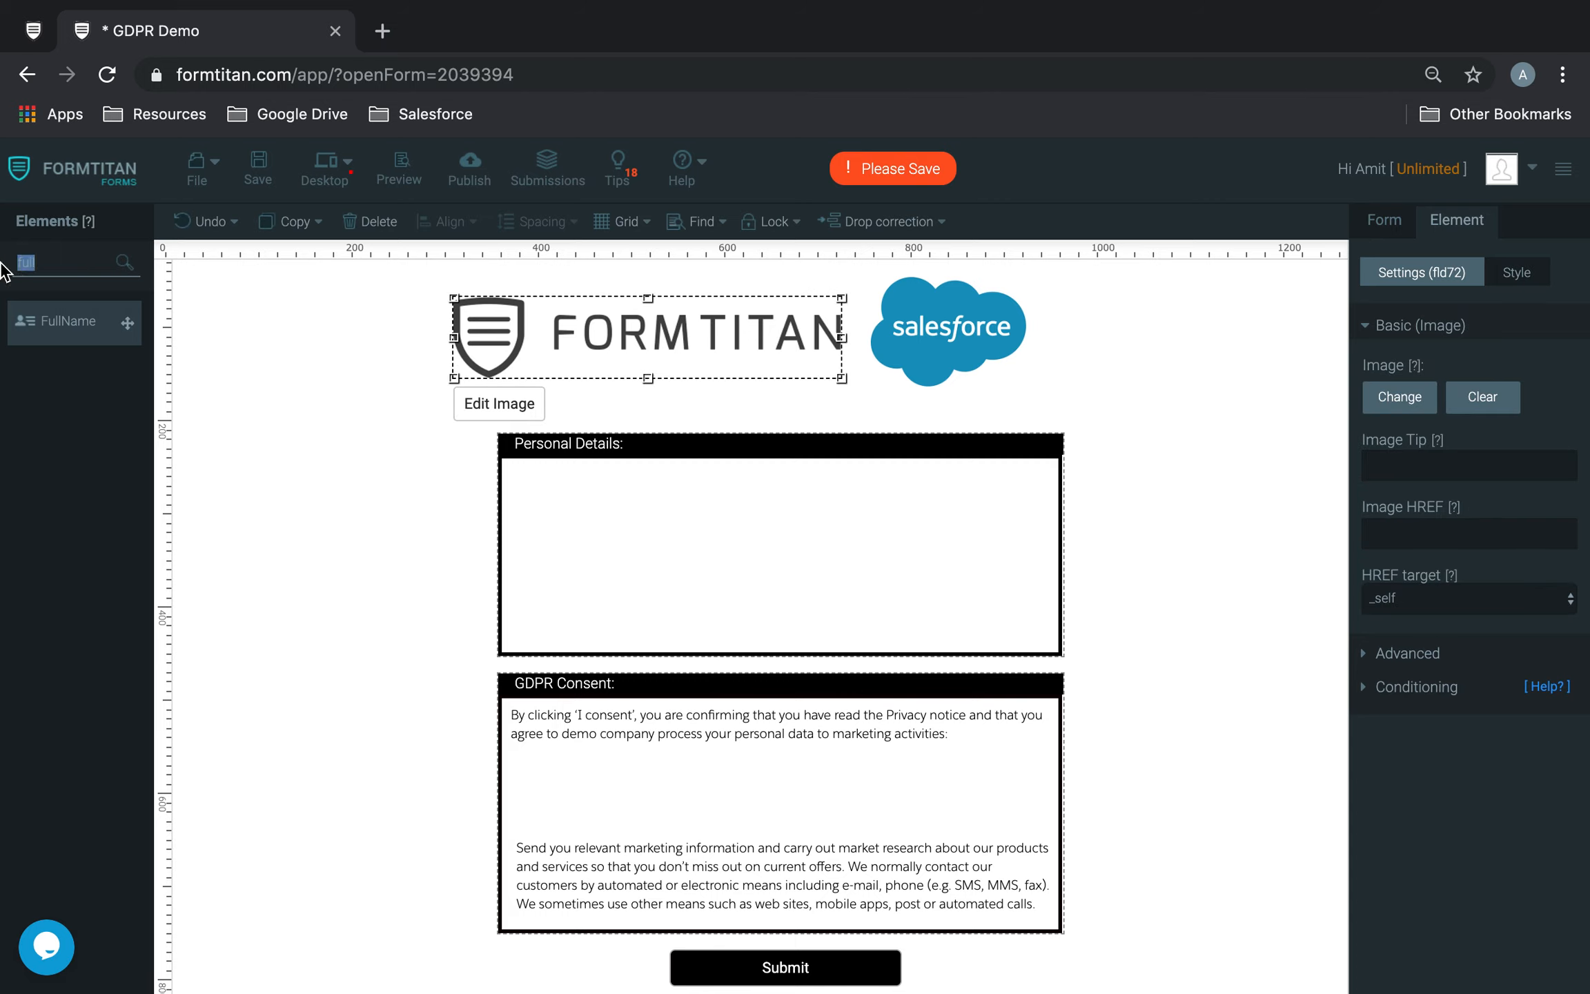
text(text)
drag(103, 376, 619, 507)
click(826, 538)
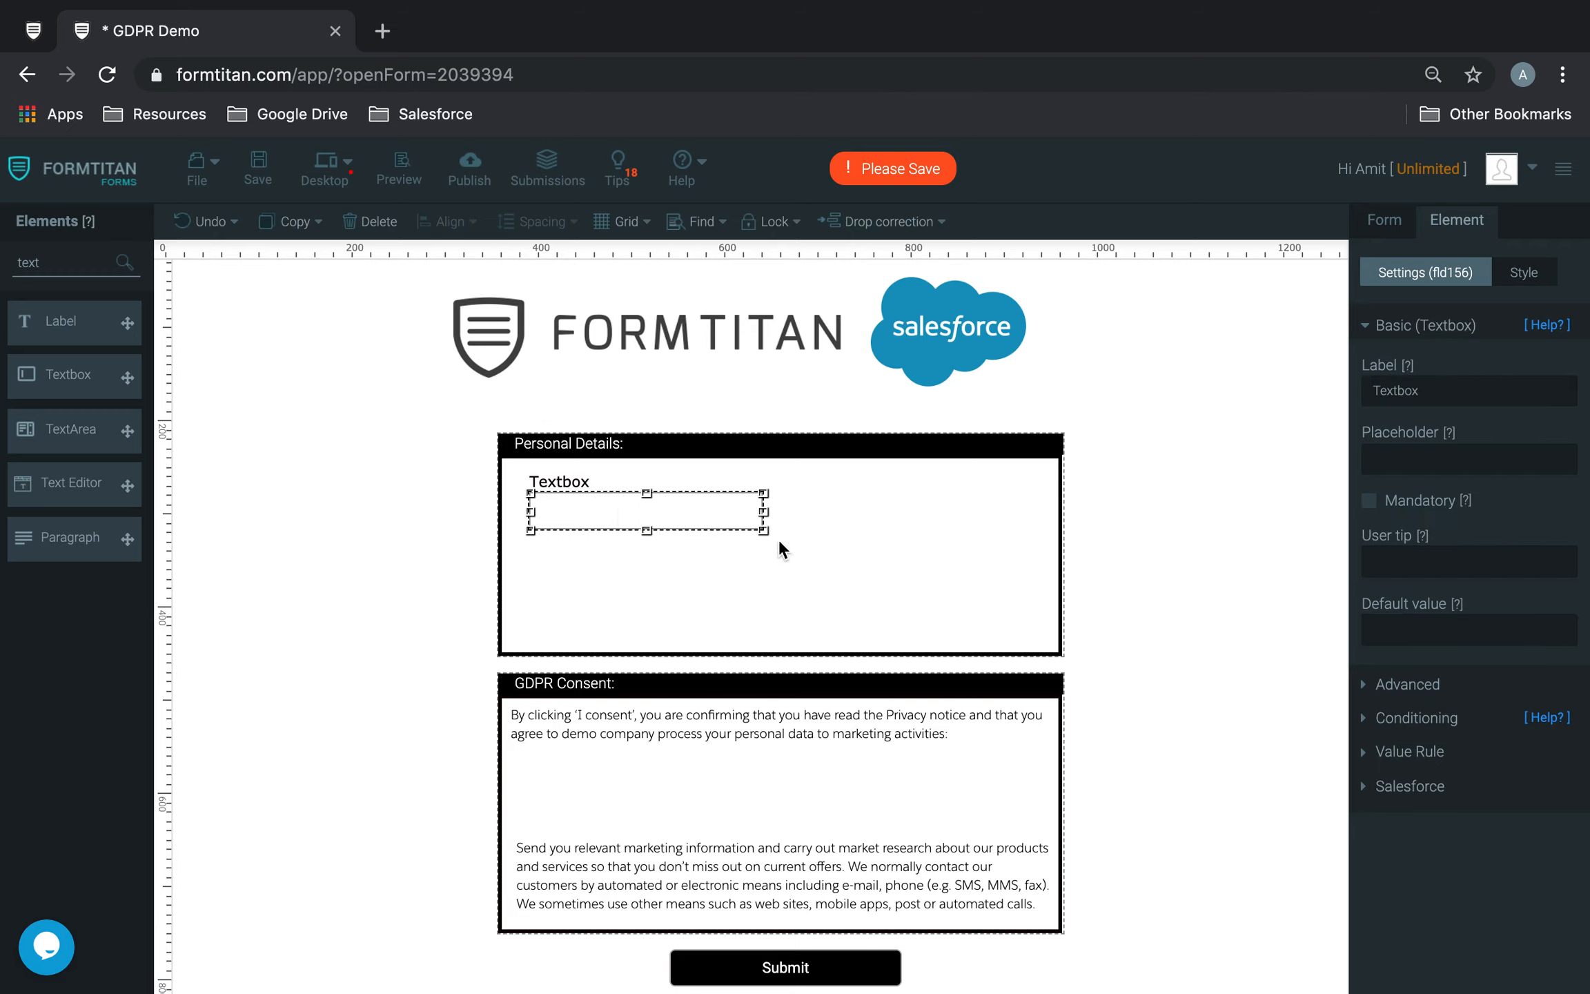
key(super+v)
drag(701, 544, 943, 520)
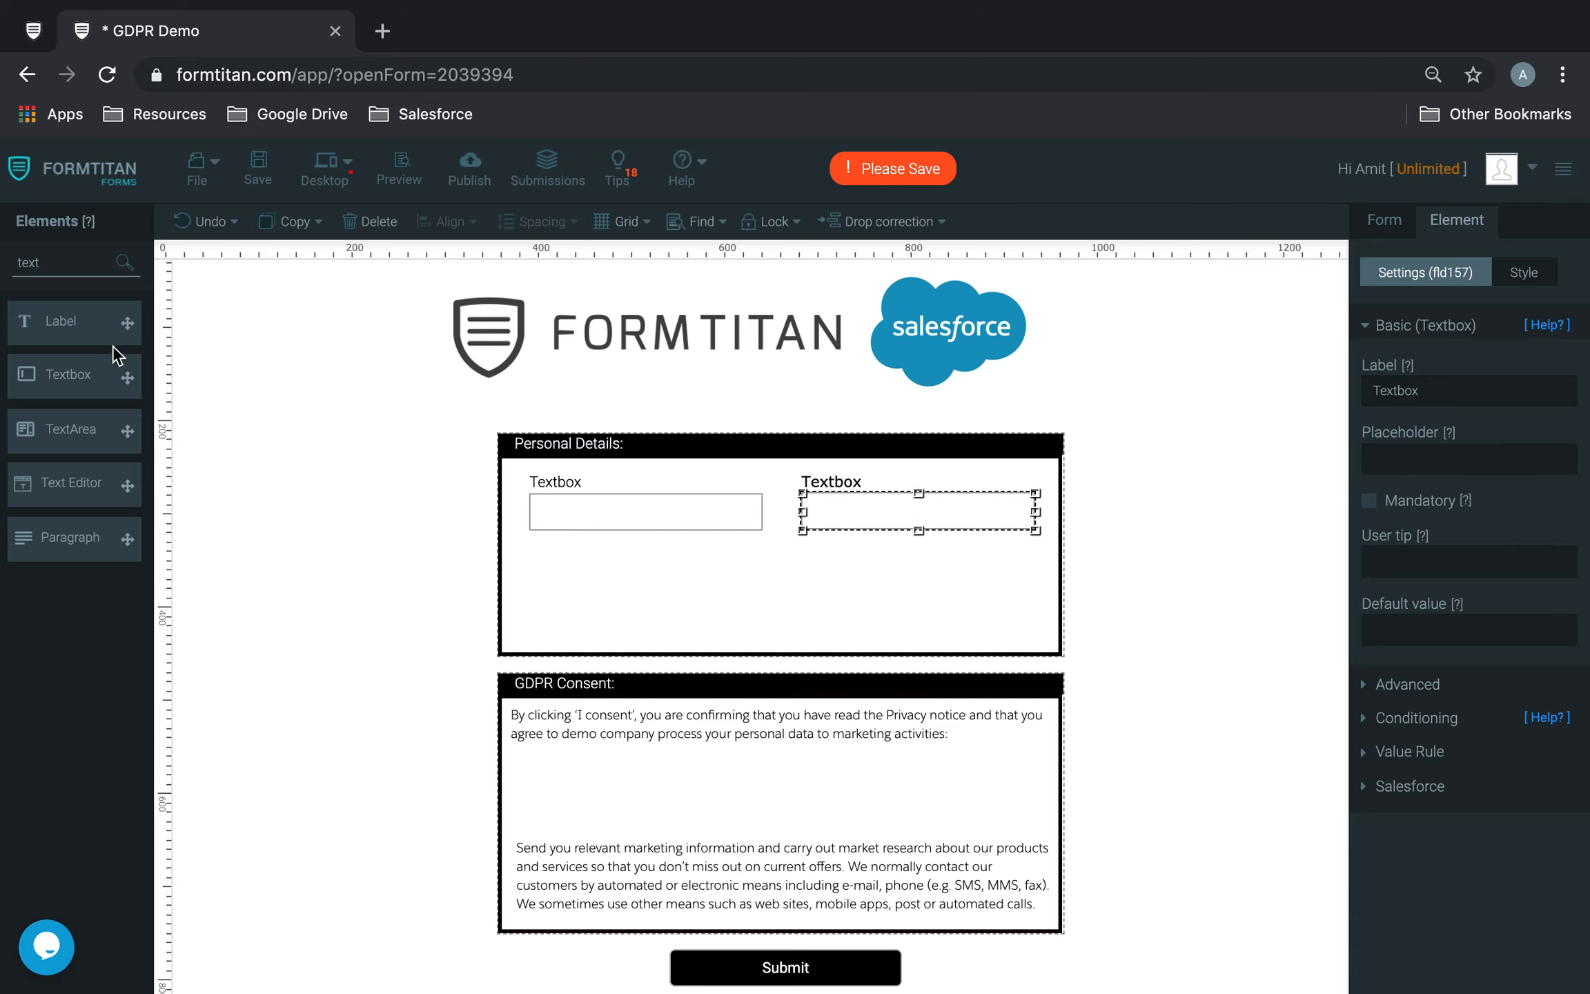
Step: Add an Email field below the two textboxes in Personal Details and widen it to span both of them
double_click(63, 261)
text(email)
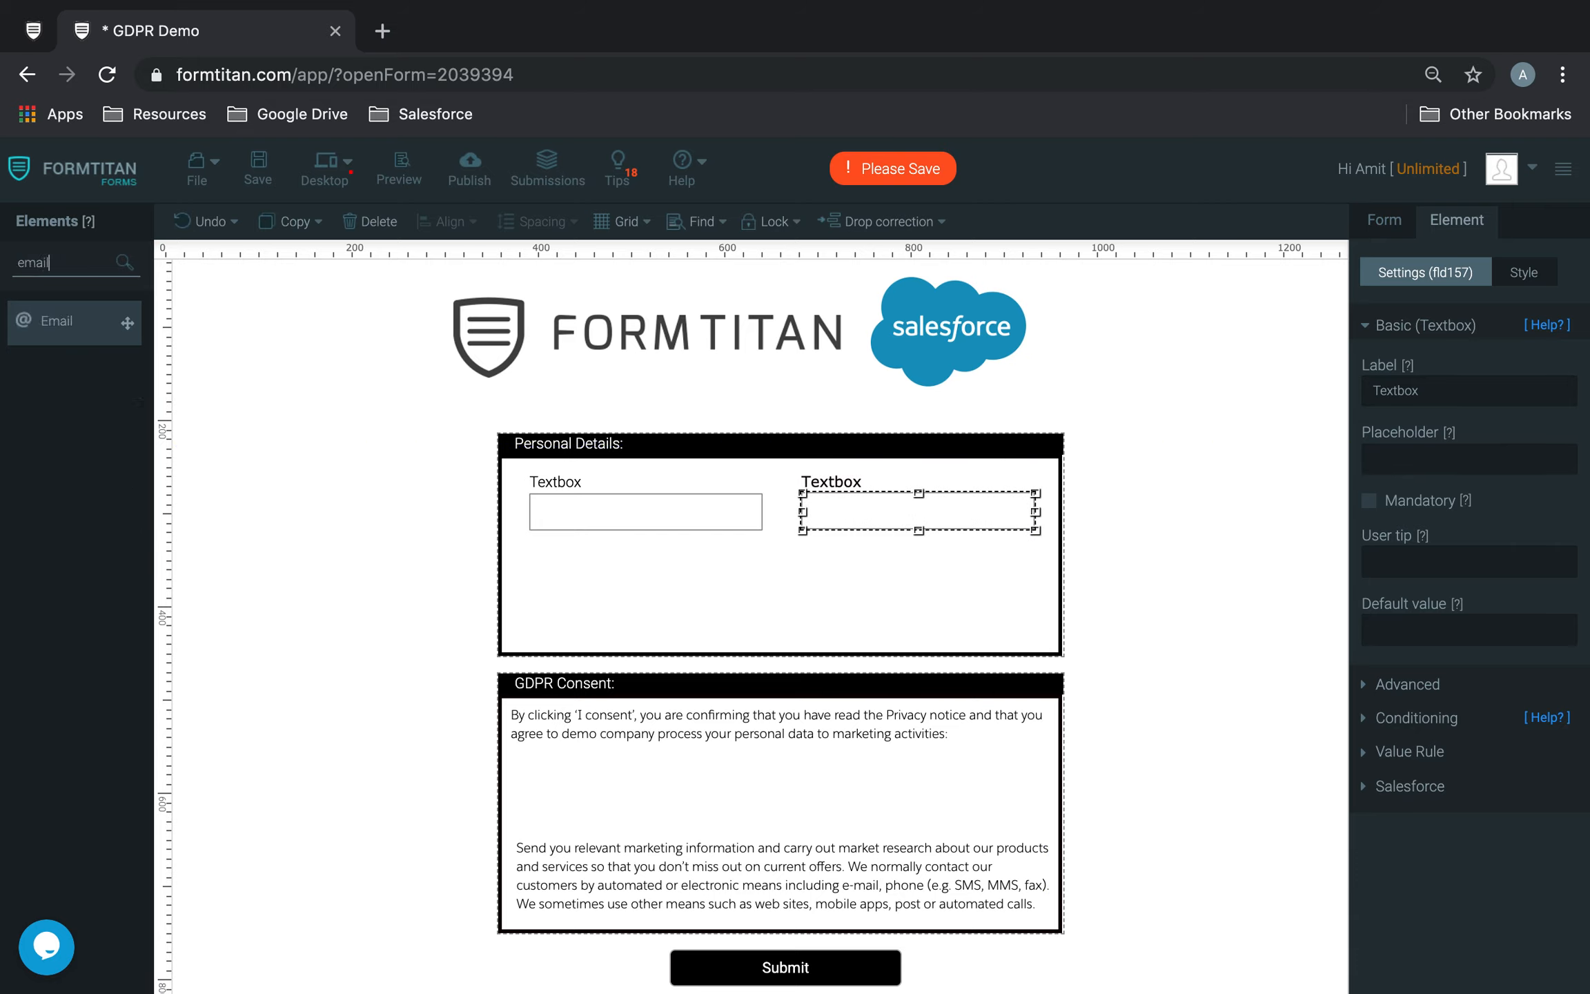
drag(124, 322, 597, 564)
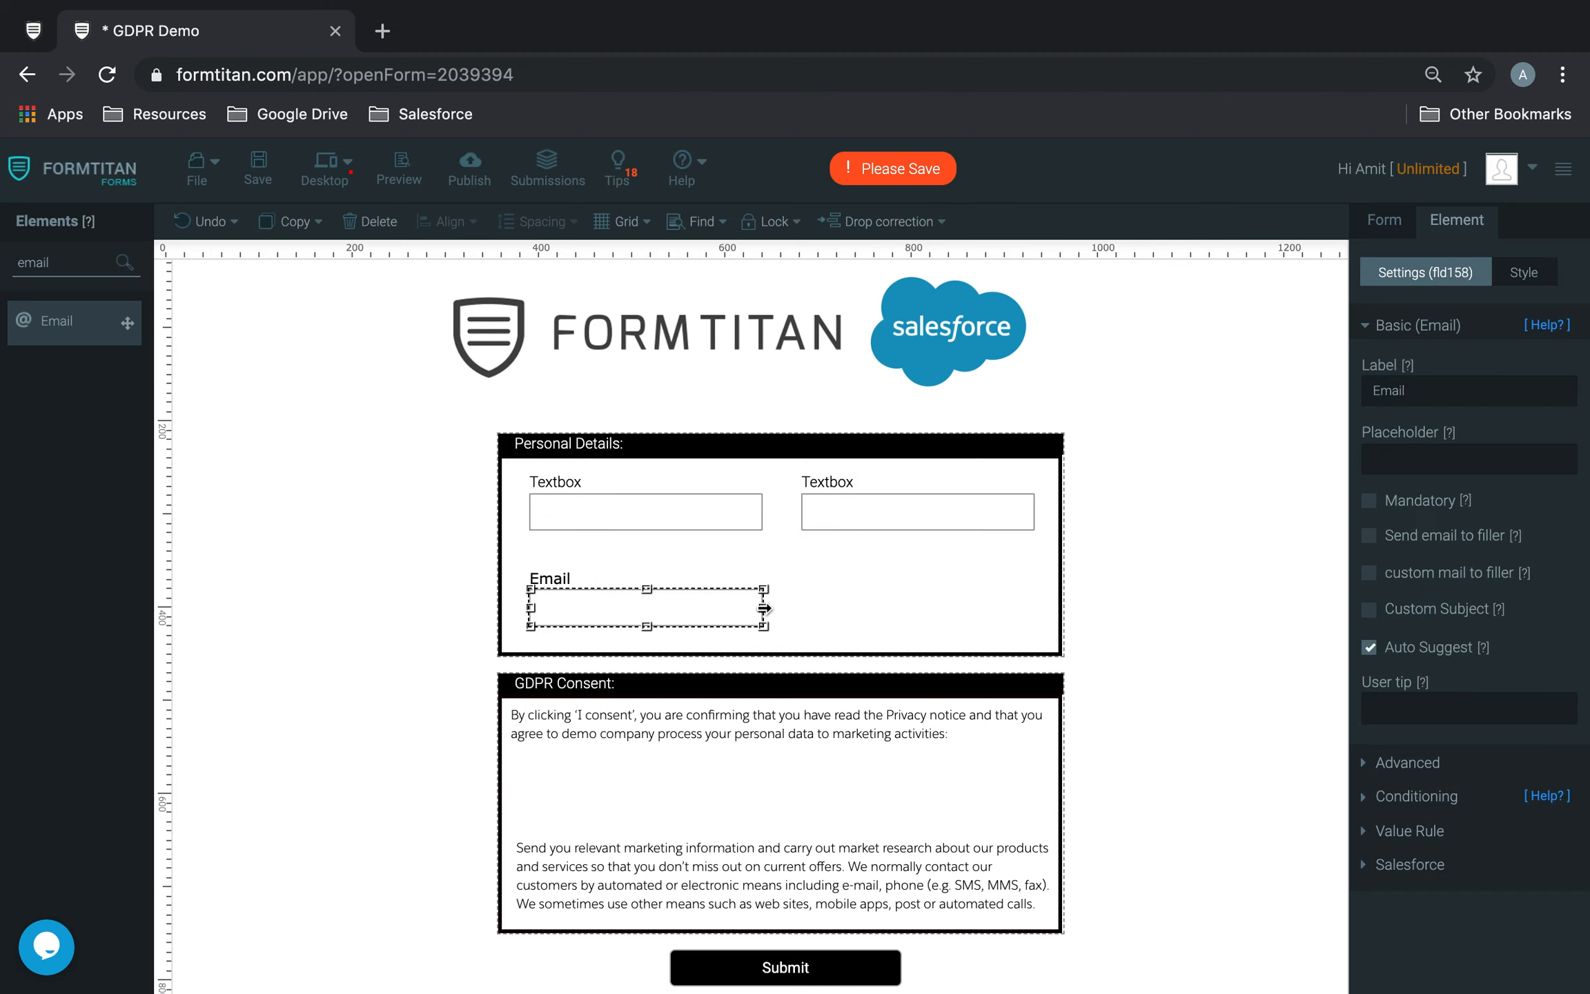
drag(763, 608, 1028, 600)
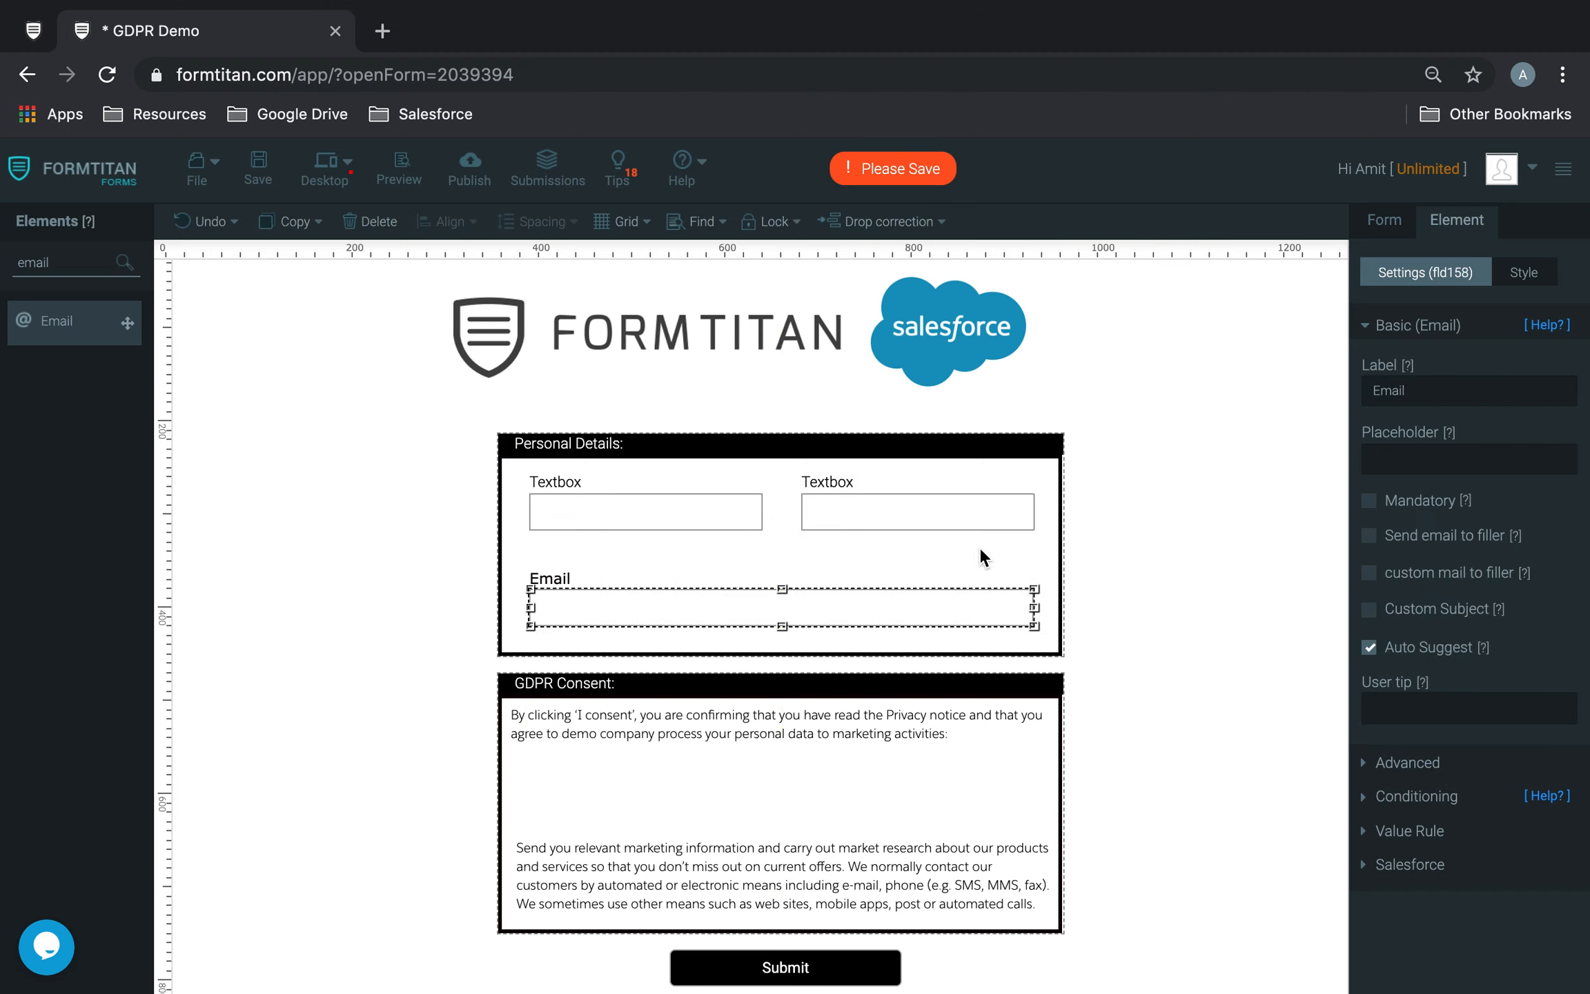
drag(943, 517, 937, 514)
Step: Add a checkbox element to the GDPR Consent section and reduce it to one option, without a label or Other choice
drag(68, 266, 3, 264)
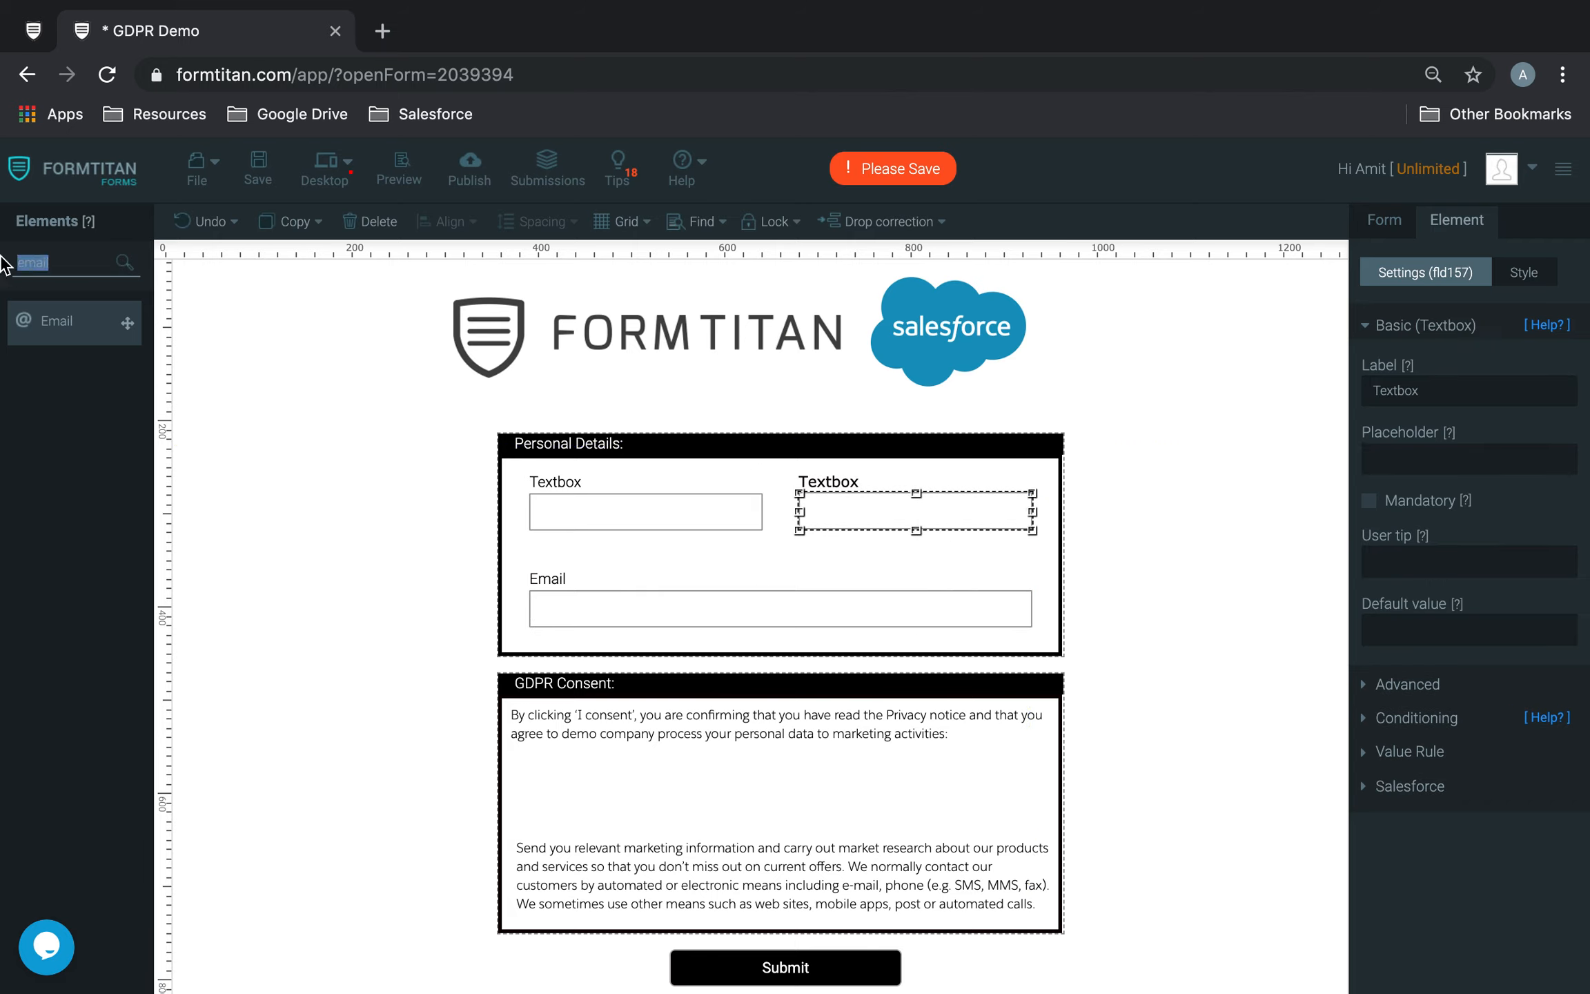
text(ch)
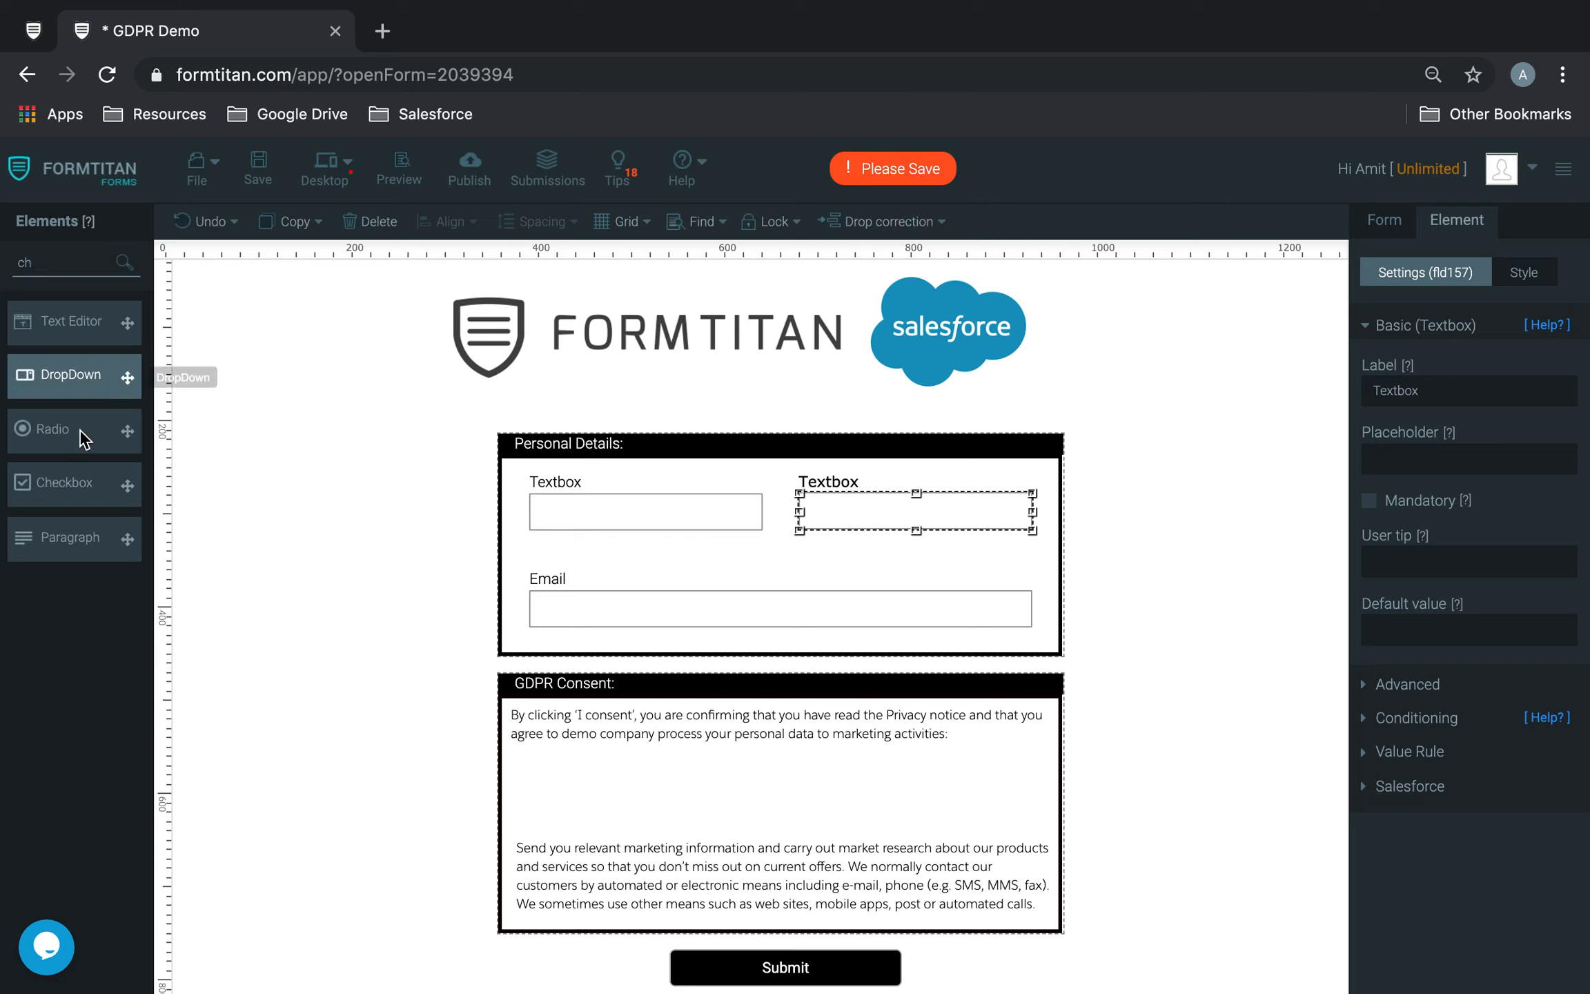
drag(69, 482, 733, 780)
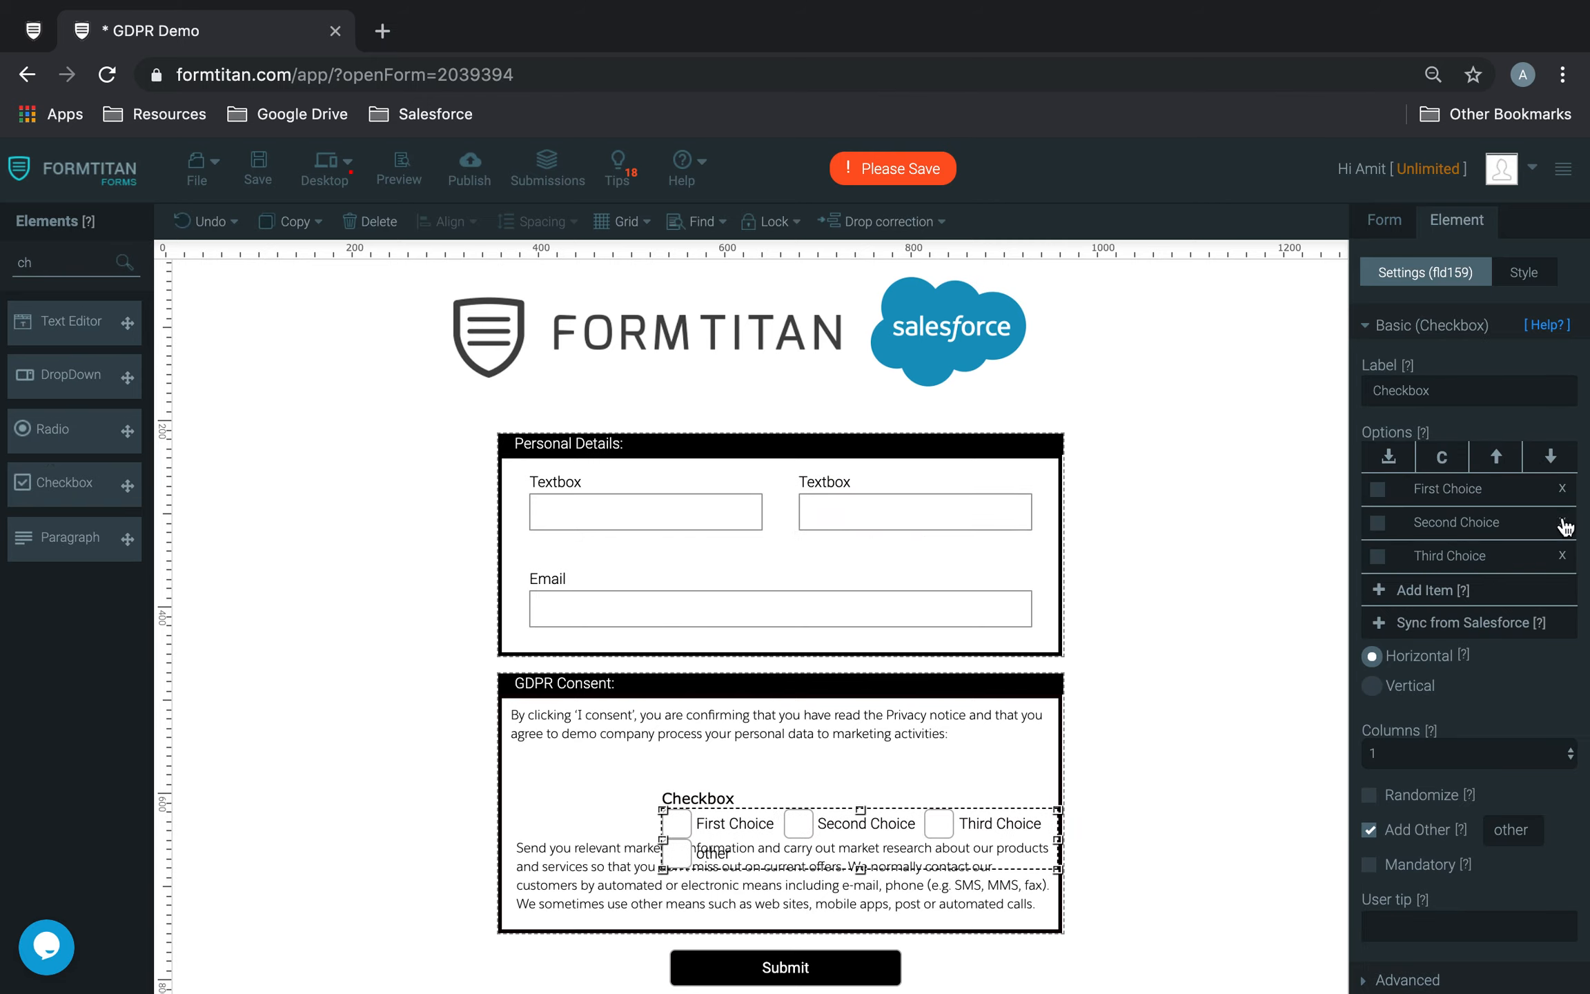
click(1562, 522)
click(1562, 522)
drag(1449, 390, 1284, 381)
key(BackSpace)
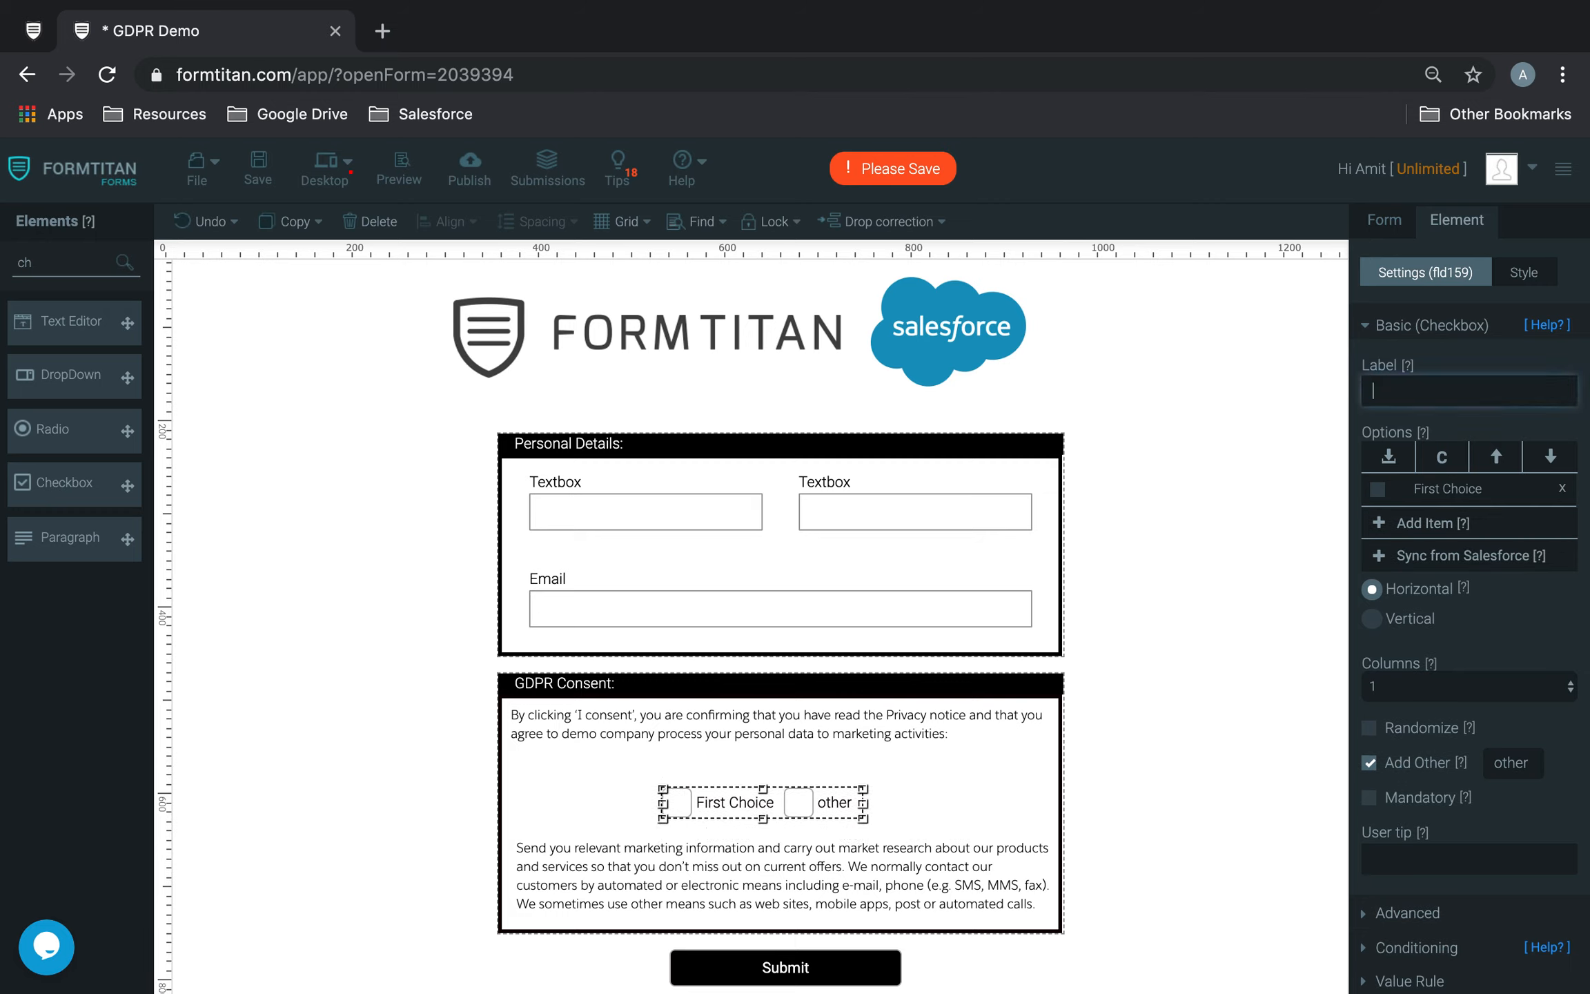
click(1369, 762)
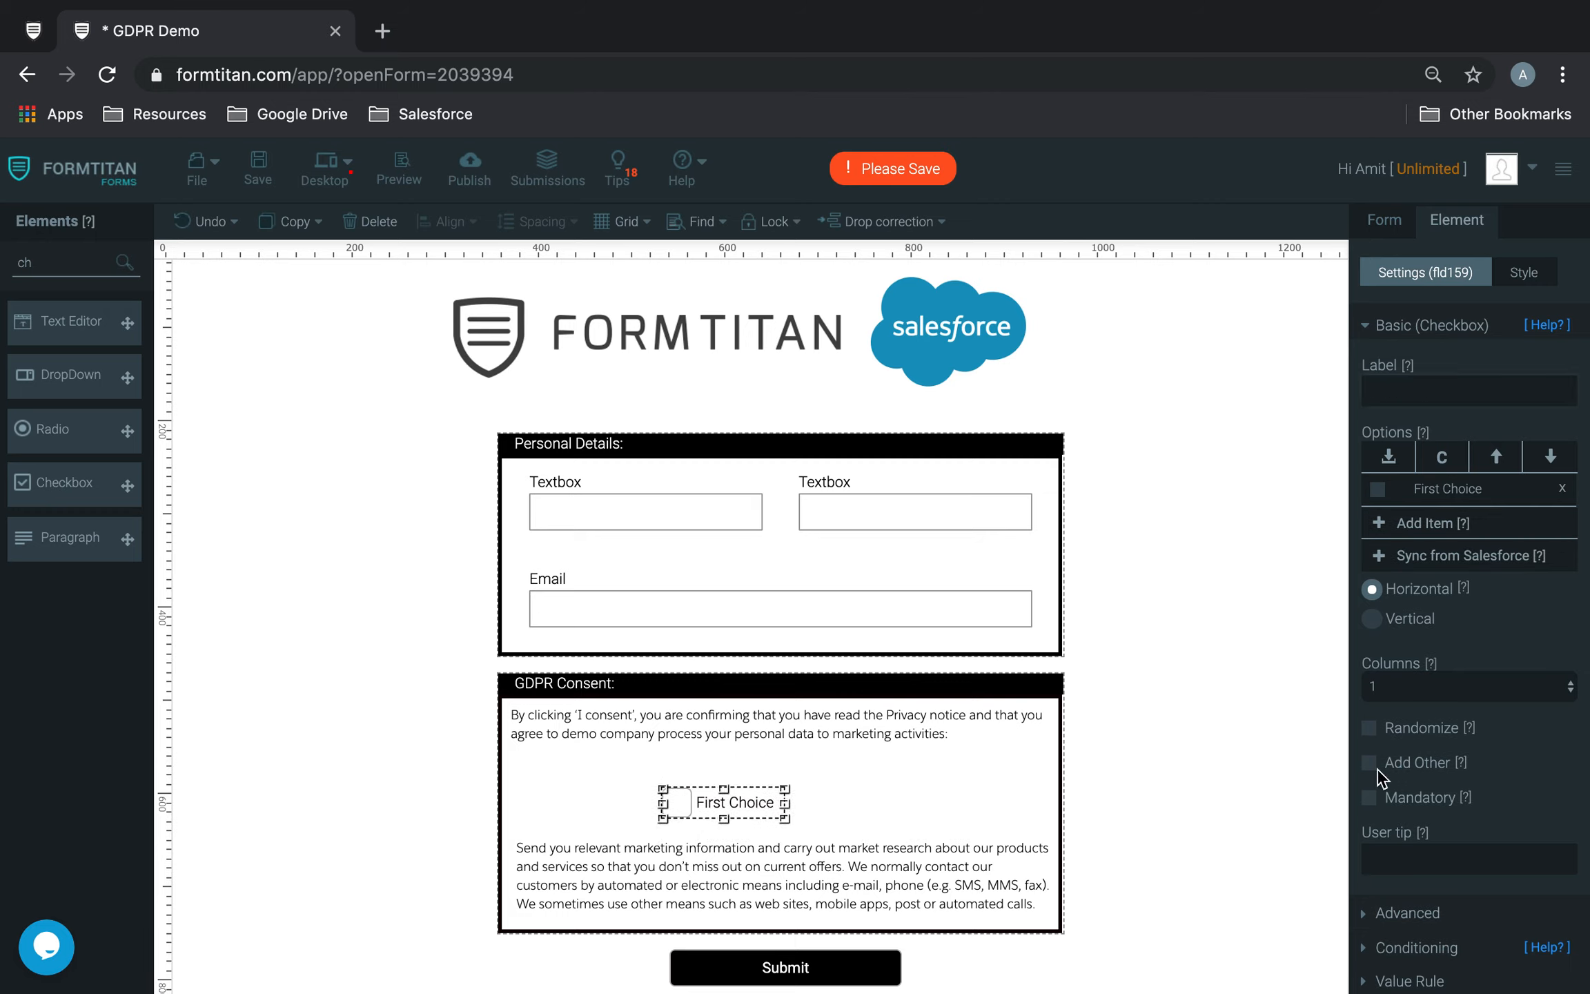
Step: Rename the checkbox's First Choice option to "I Consent"
triple_click(1512, 493)
key(BackSpace)
text(I Consent)
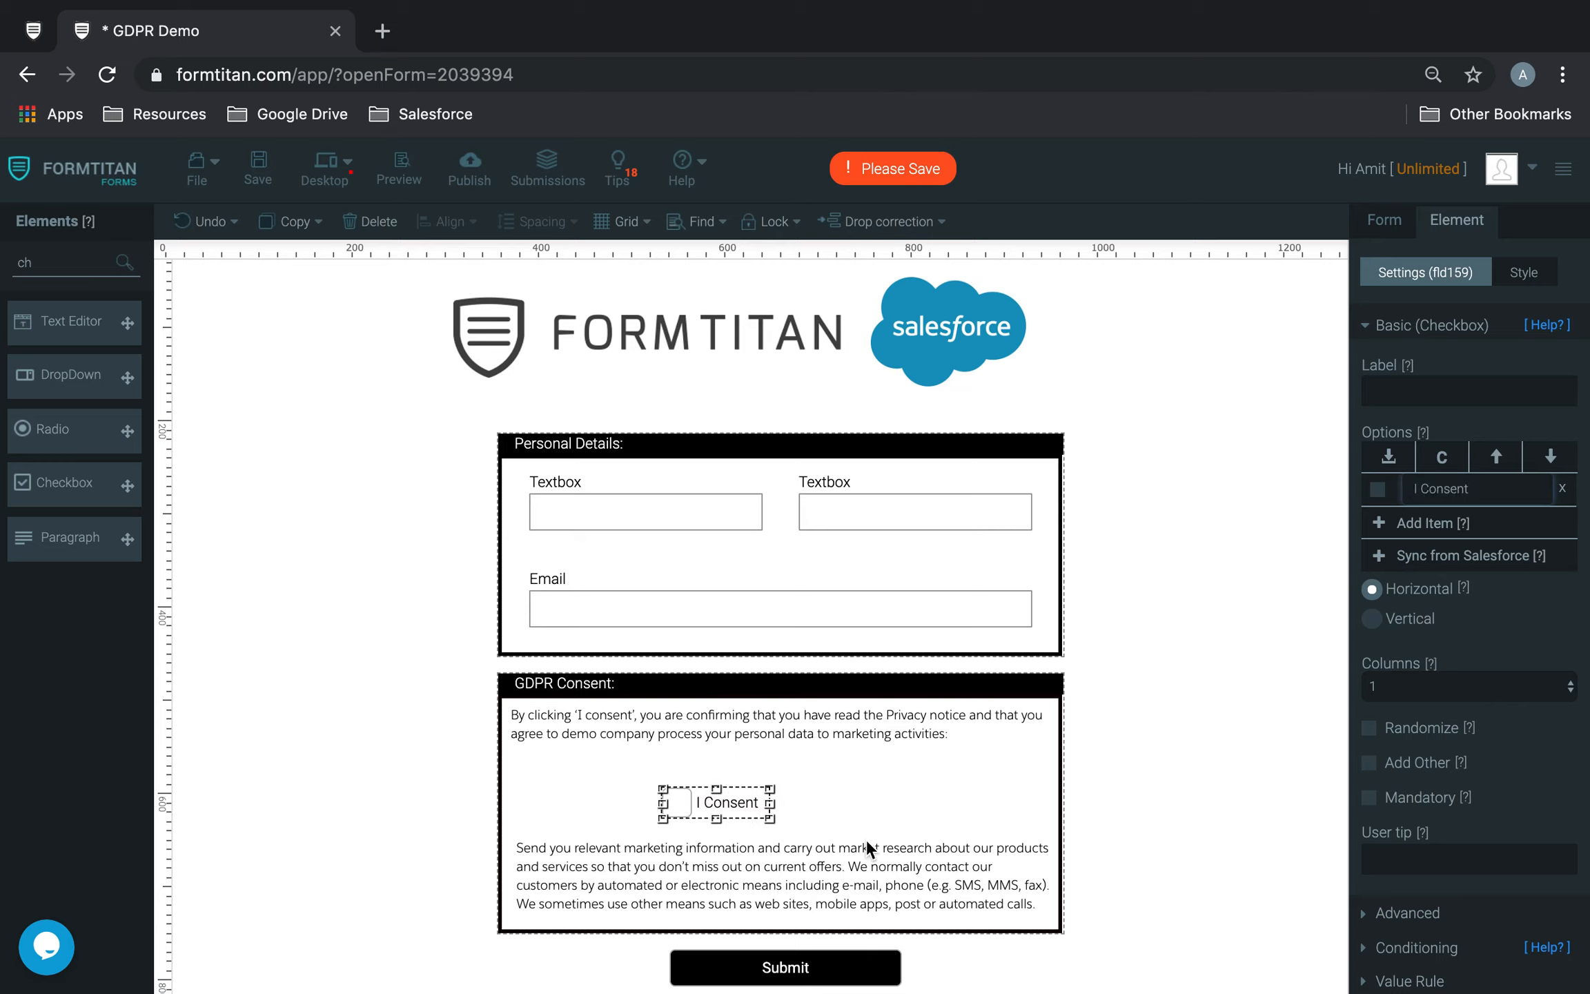
click(866, 836)
Step: Reposition the I Consent checkbox between the two consent paragraphs and place a duplicate beside it
click(679, 801)
drag(679, 801, 837, 790)
click(746, 776)
key(super+v)
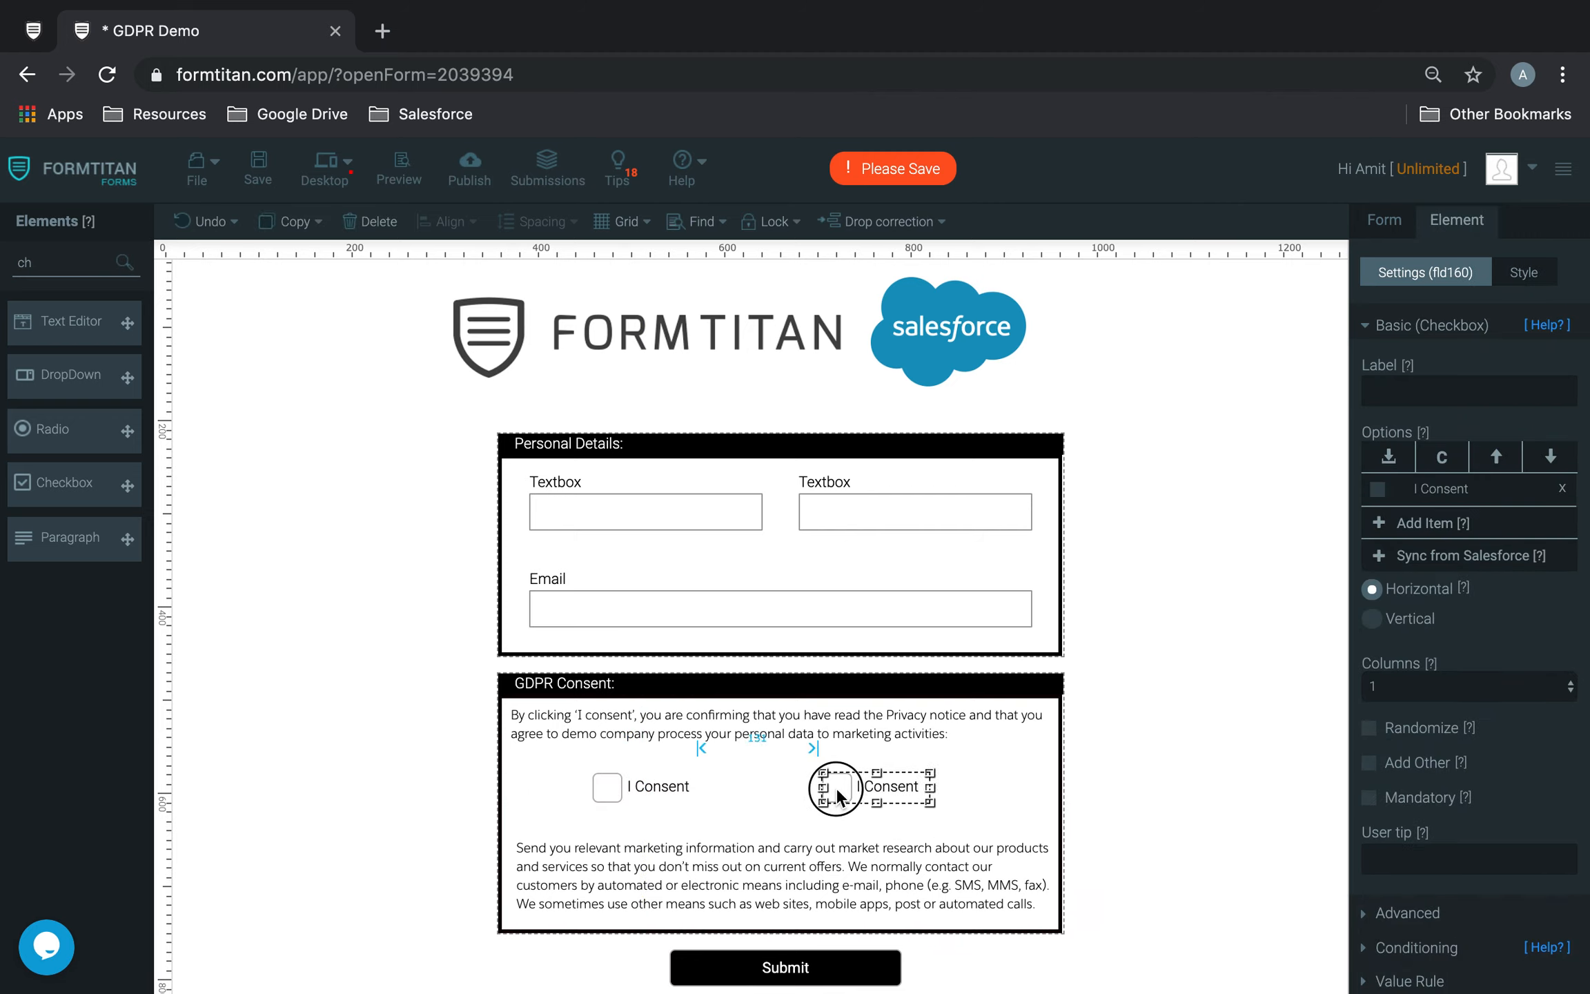
Step: Change the duplicate checkbox's option text to "I do not consent" and adjust its placement in the row
click(1426, 489)
text(do not)
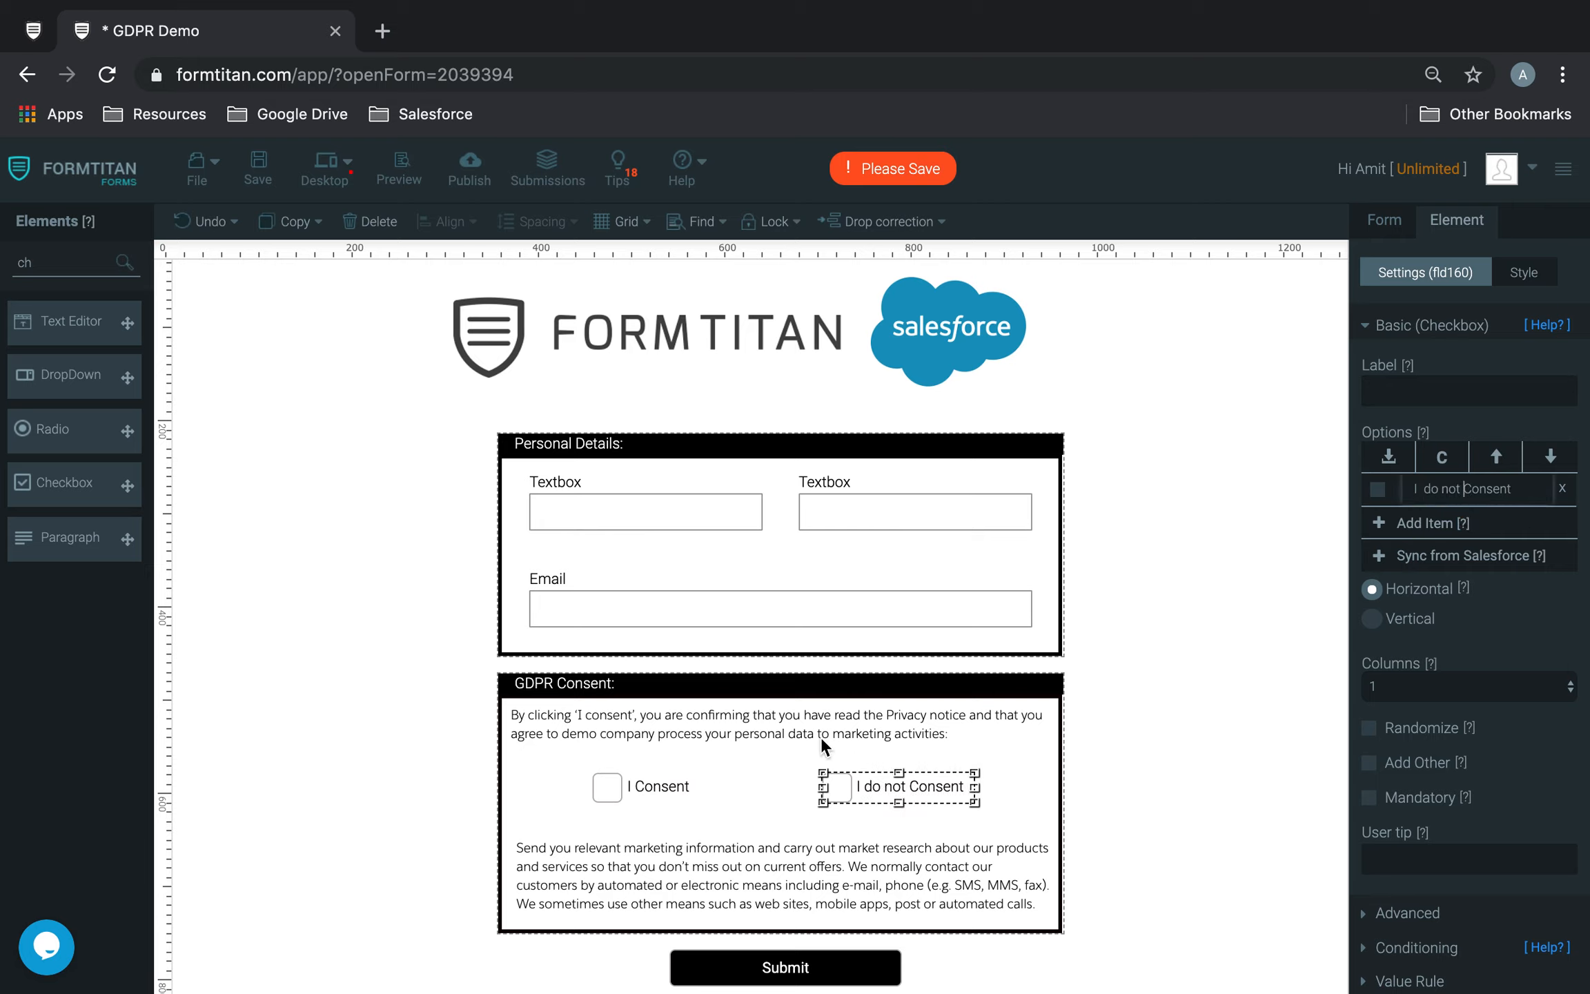
click(1469, 489)
key(BackSpace)
text(c)
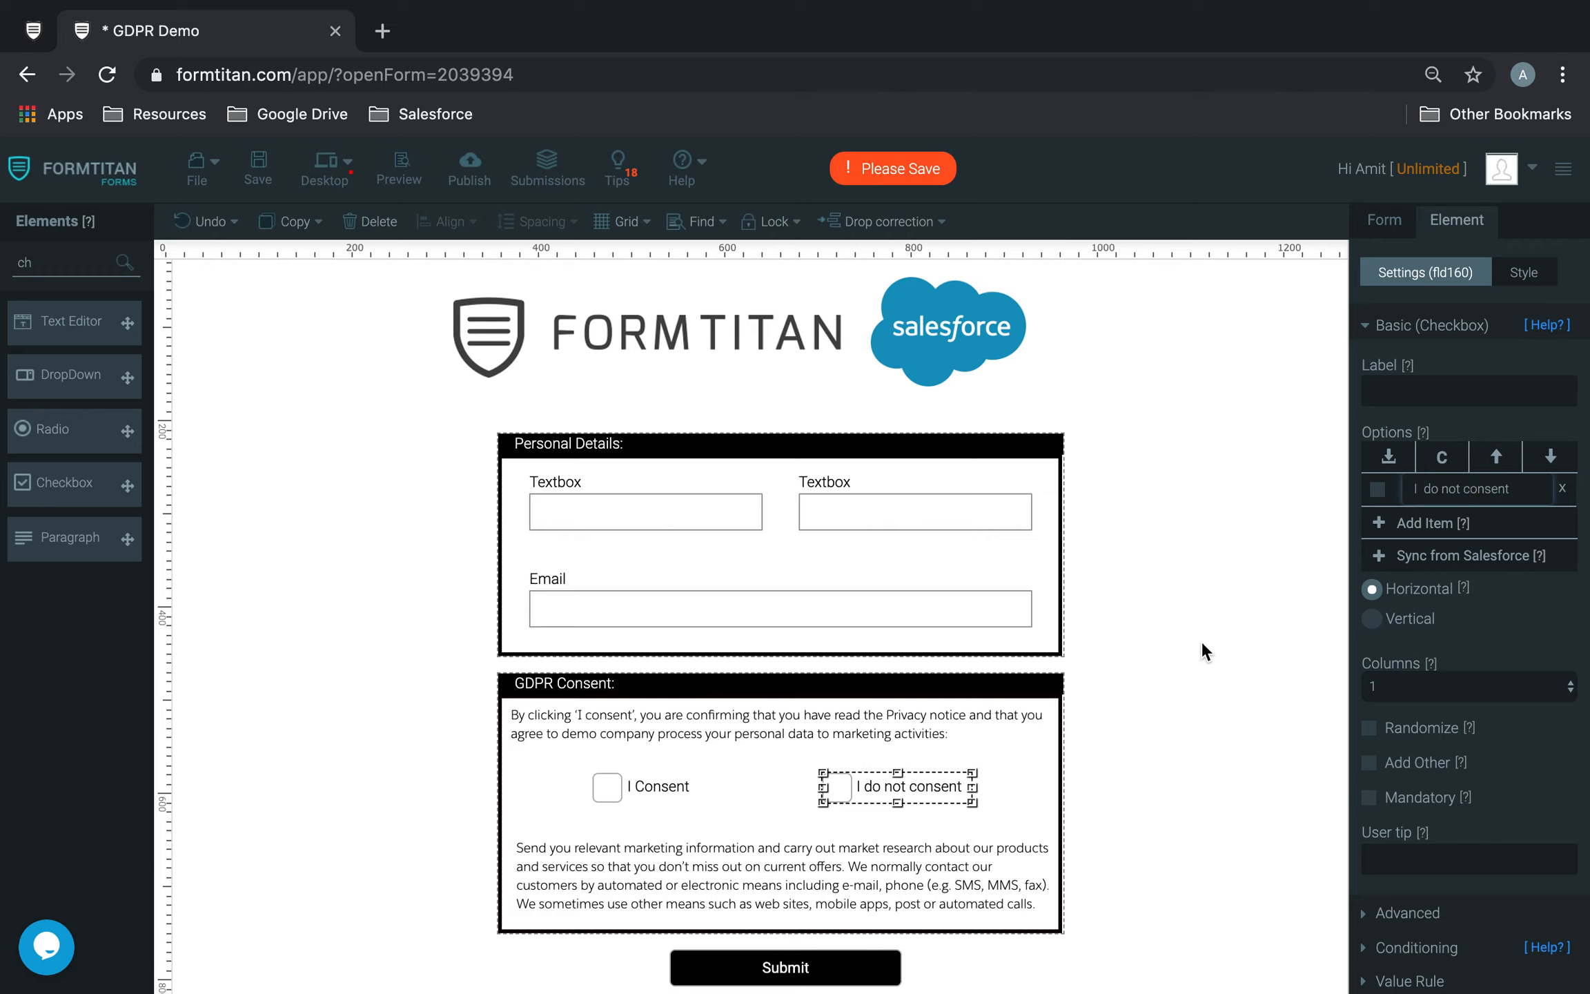
click(1190, 651)
click(837, 790)
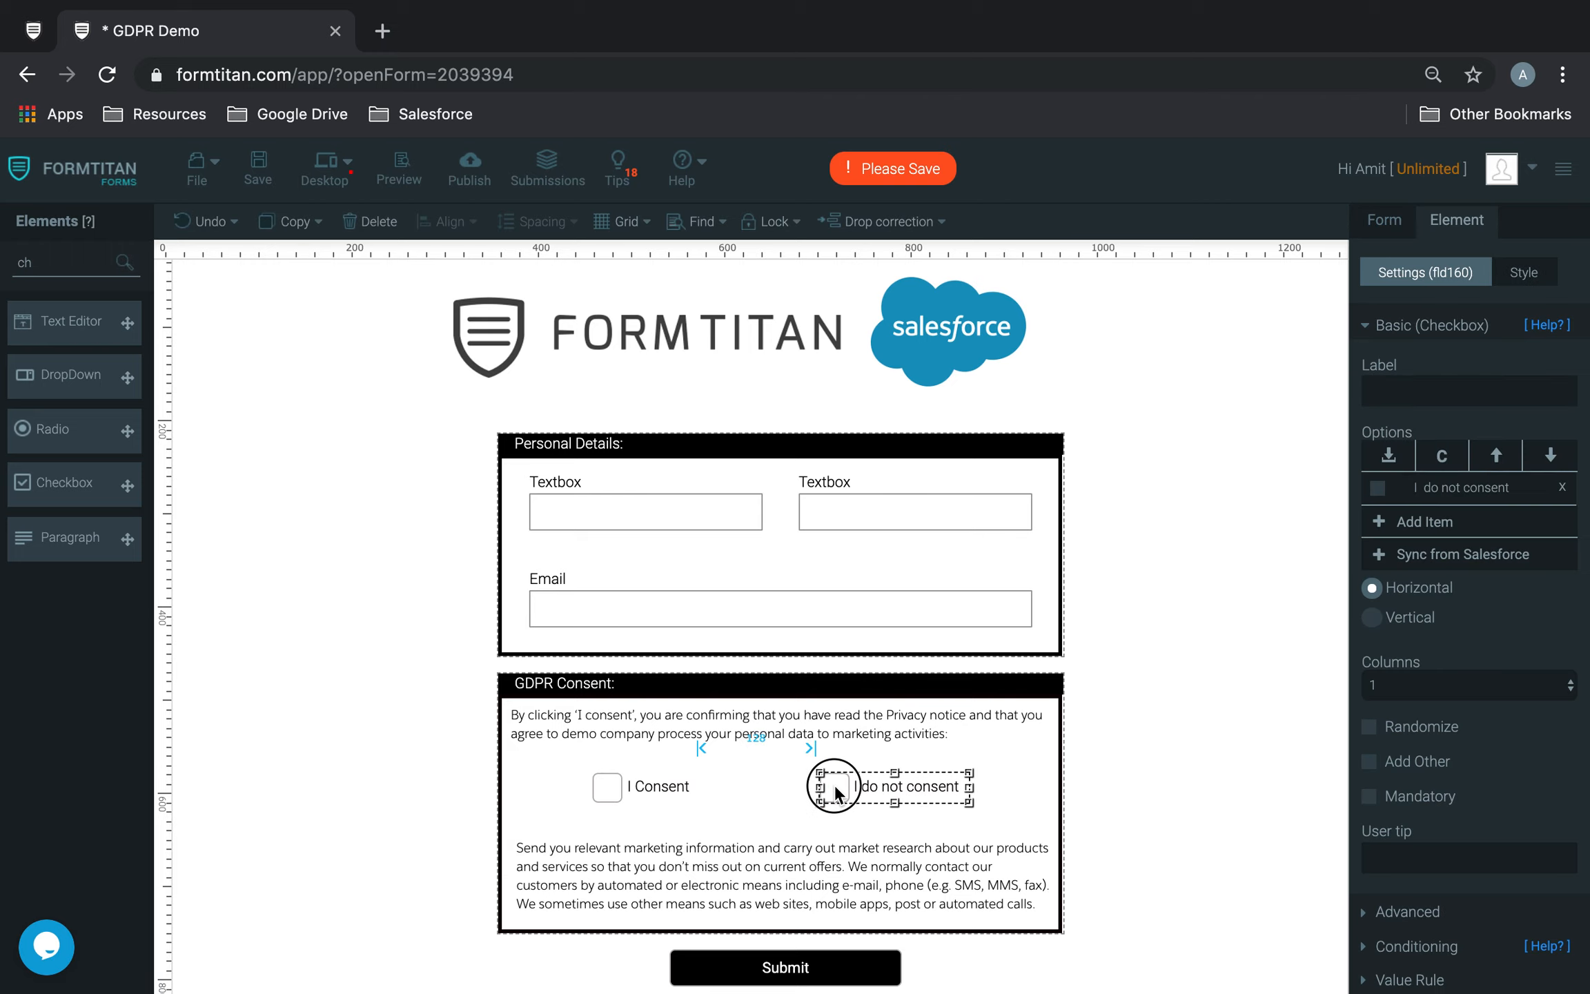
Step: Set the label of the first textbox in Personal Details to "Firstname"
click(903, 506)
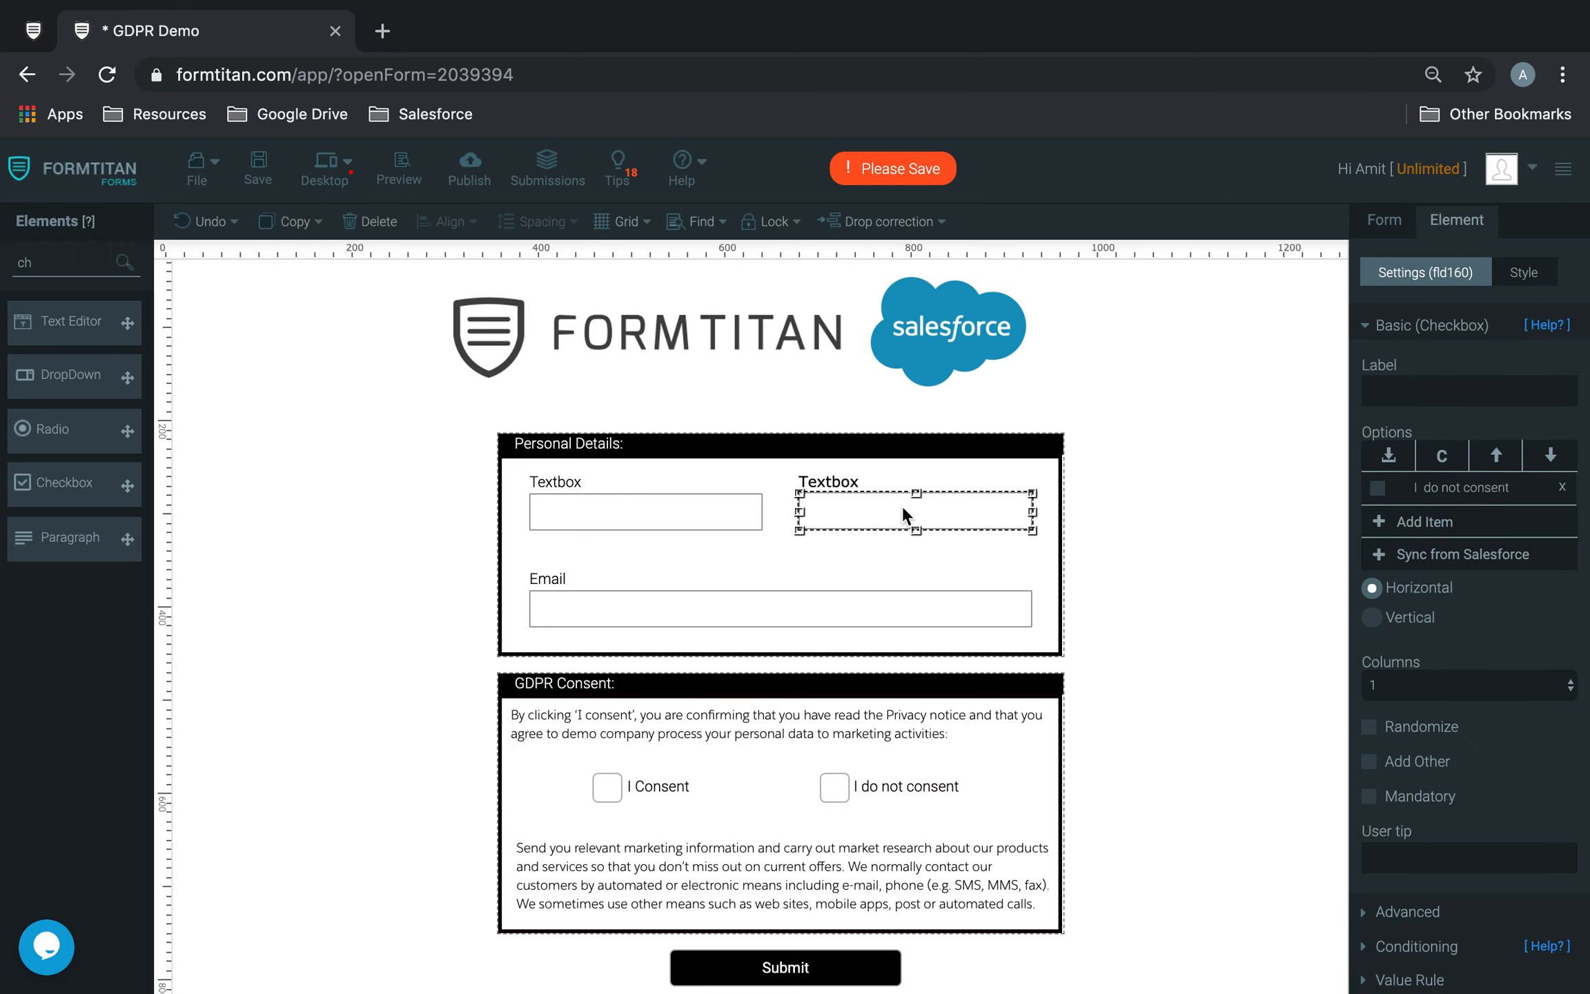
click(1136, 508)
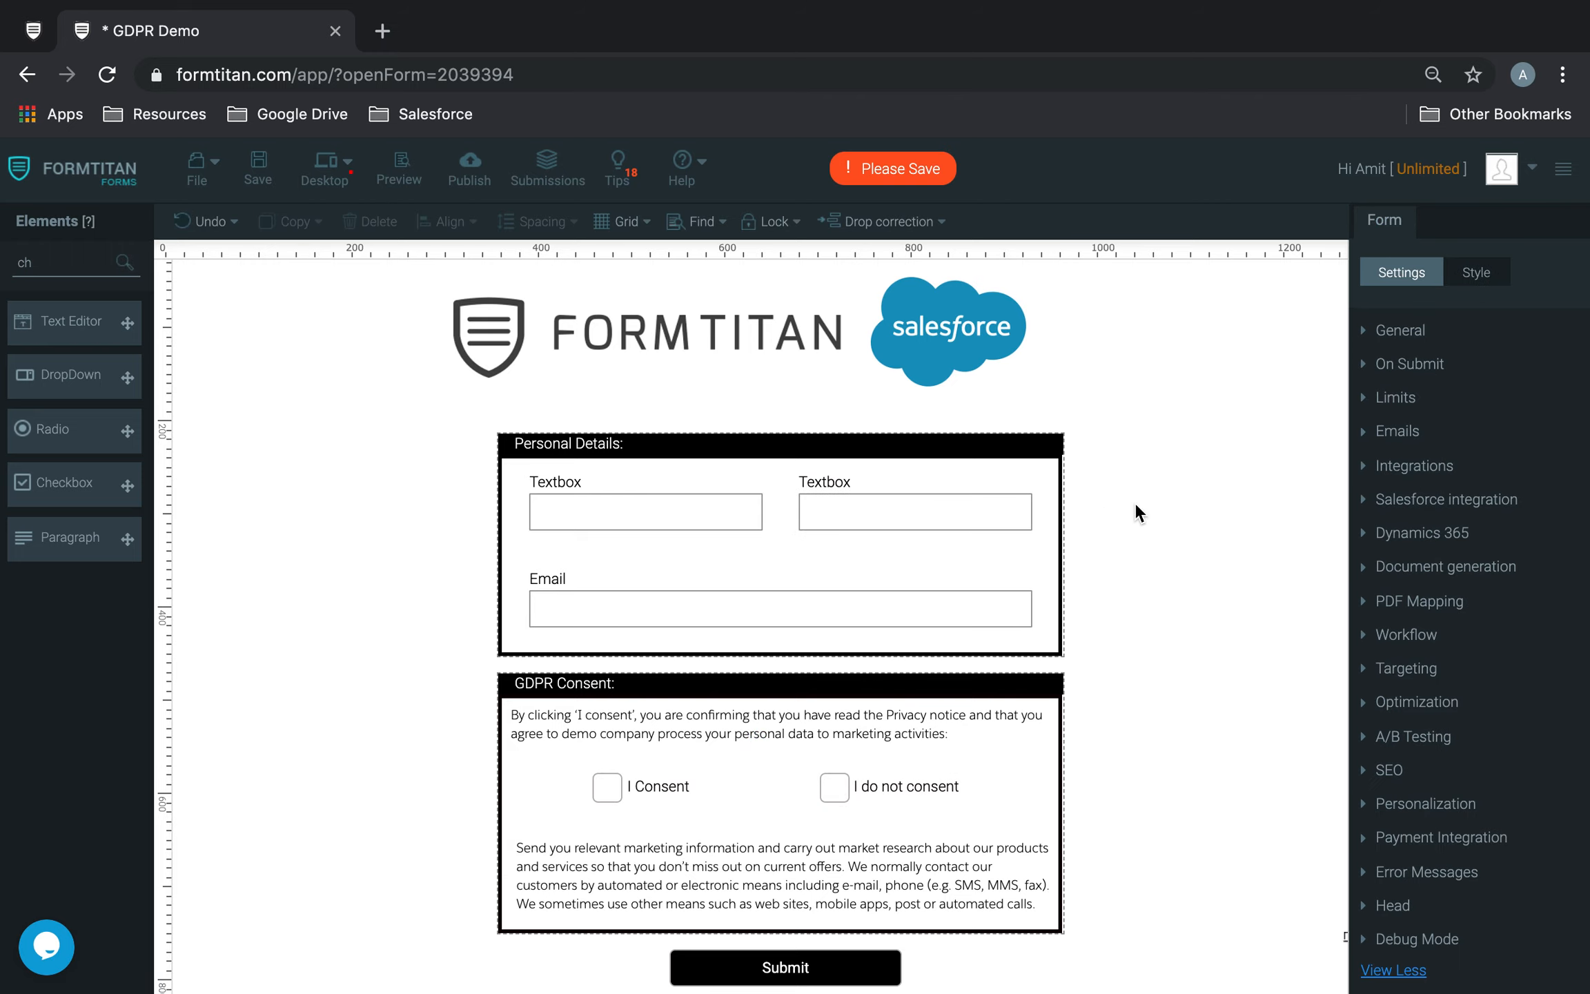
click(657, 512)
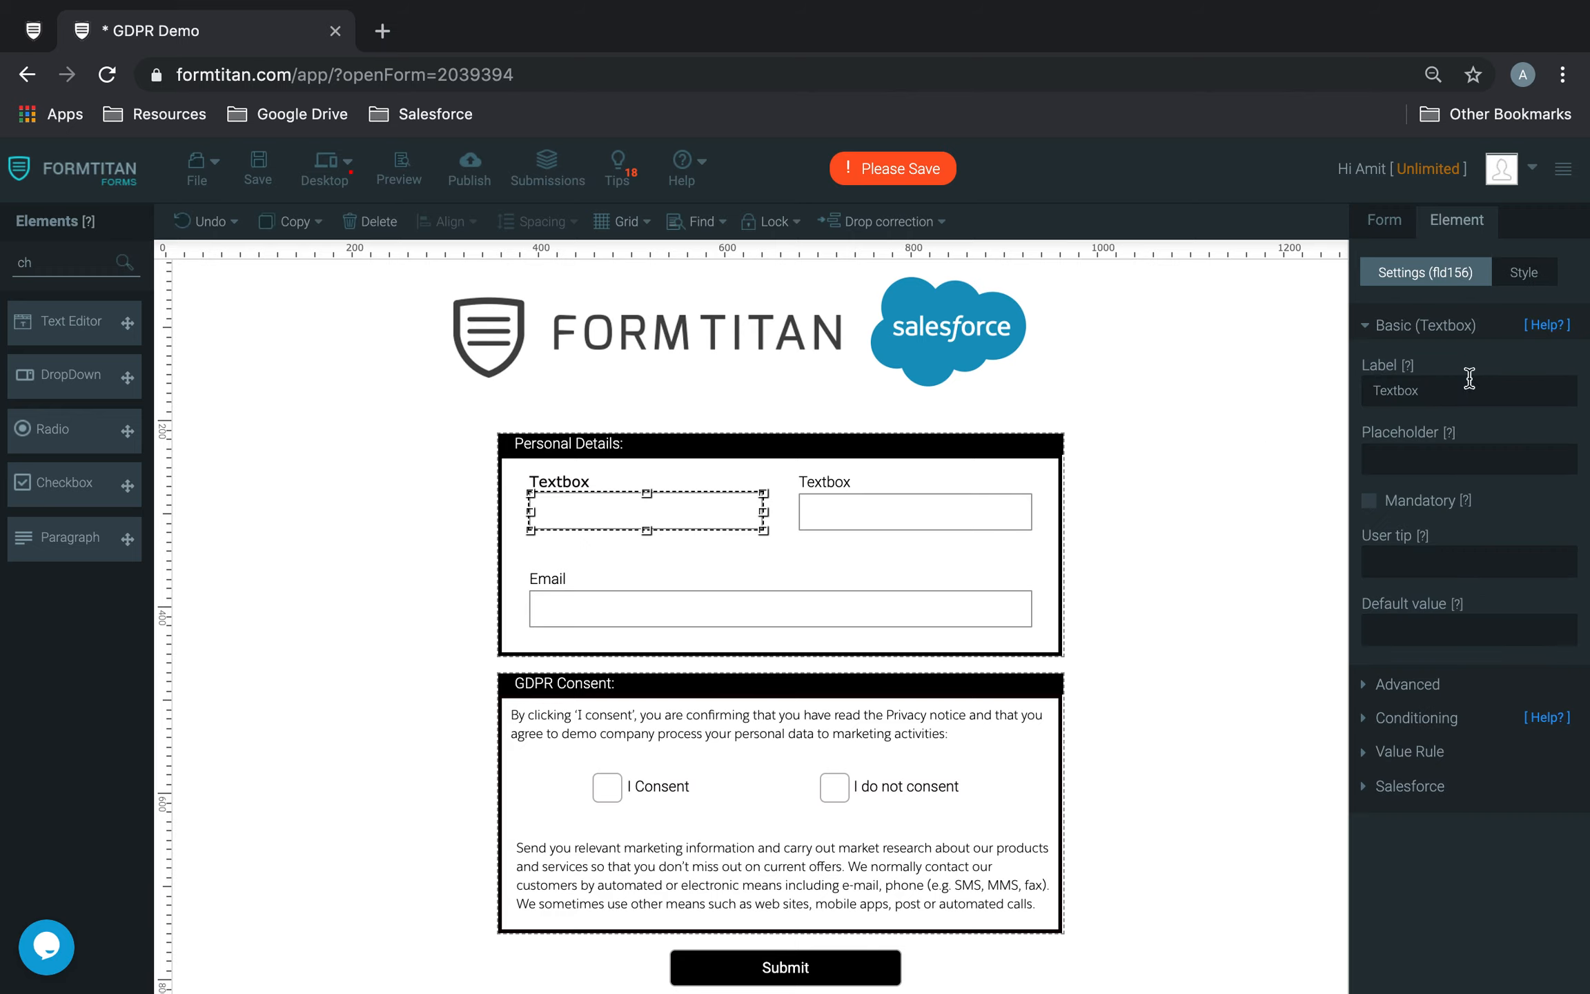
drag(1463, 391, 1312, 389)
text(F)
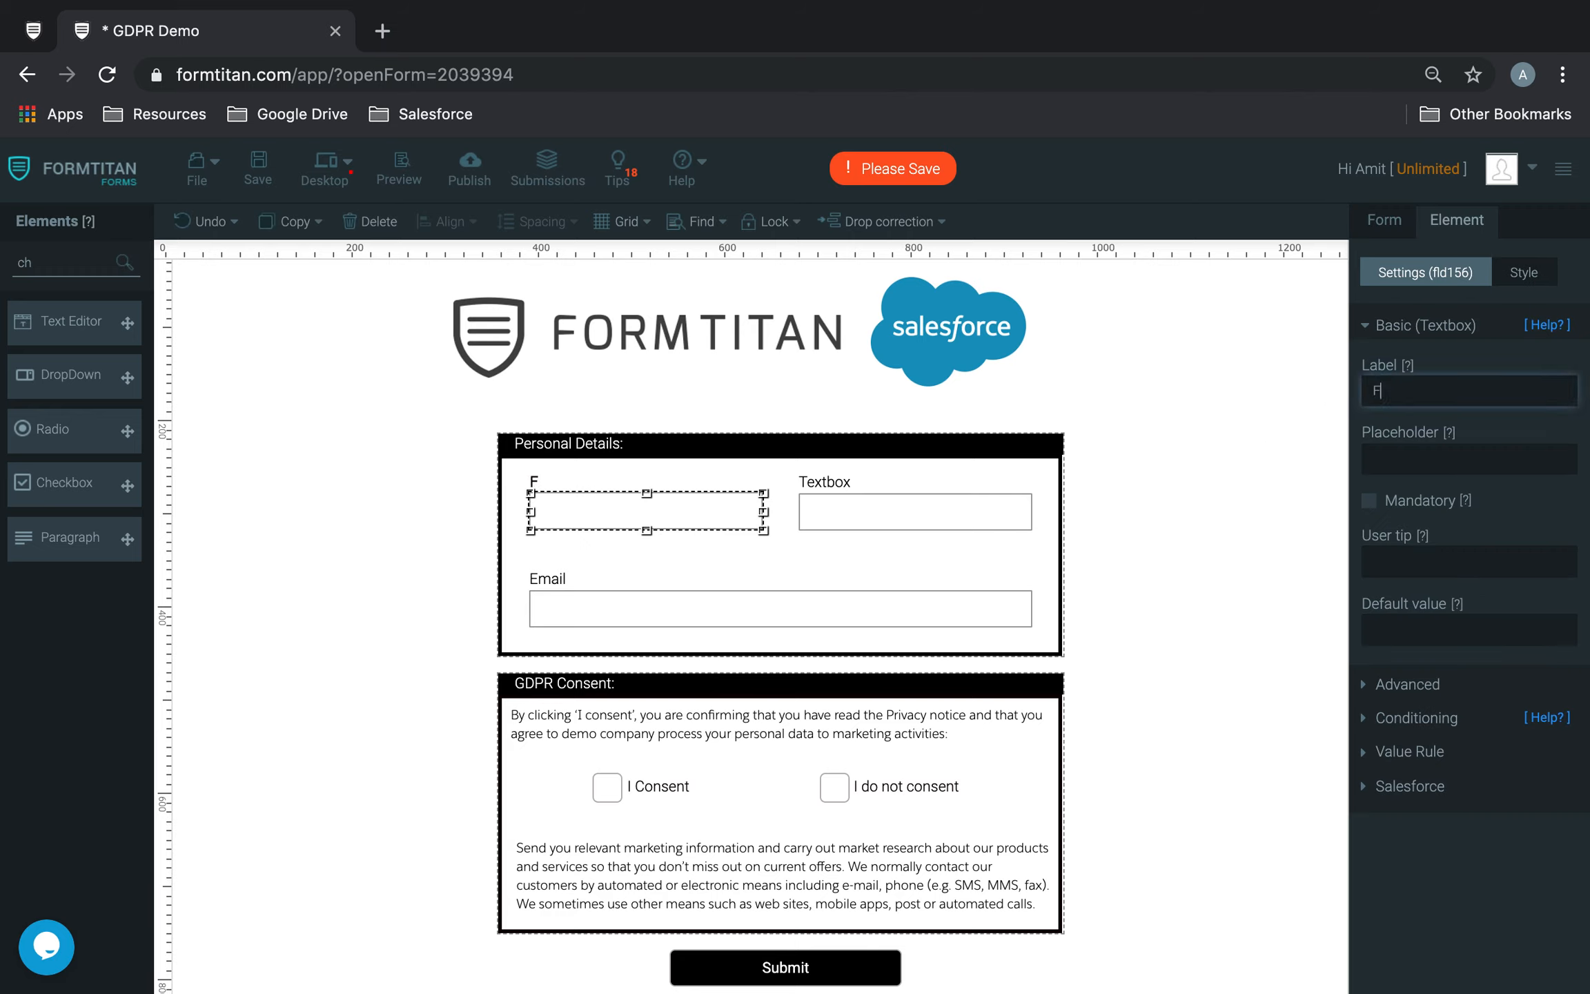
text(irst name)
key(BackSpace)
key(BackSpace)
key(BackSpace)
key(BackSpace)
key(BackSpace)
text(Name)
key(BackSpace)
key(BackSpace)
key(BackSpace)
key(BackSpace)
text(Name)
key(BackSpace)
key(BackSpace)
key(BackSpace)
key(BackSpace)
text(name)
Step: Set the label of the second textbox in Personal Details to "Lastname"
click(885, 523)
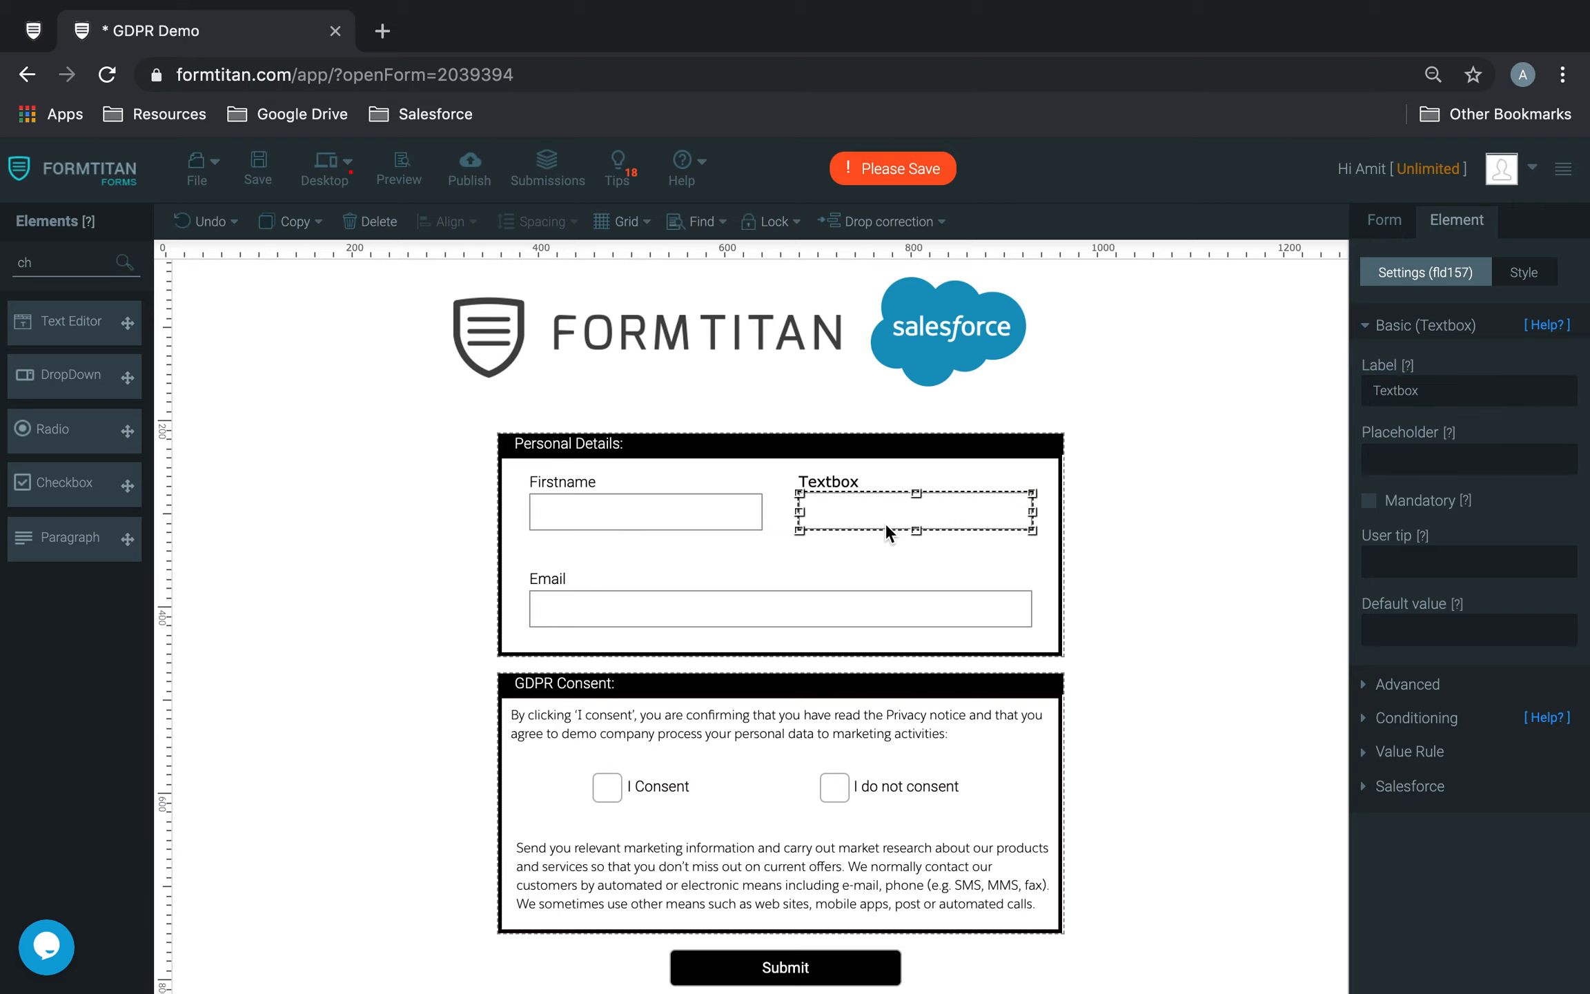
double_click(1460, 386)
text(Lastname)
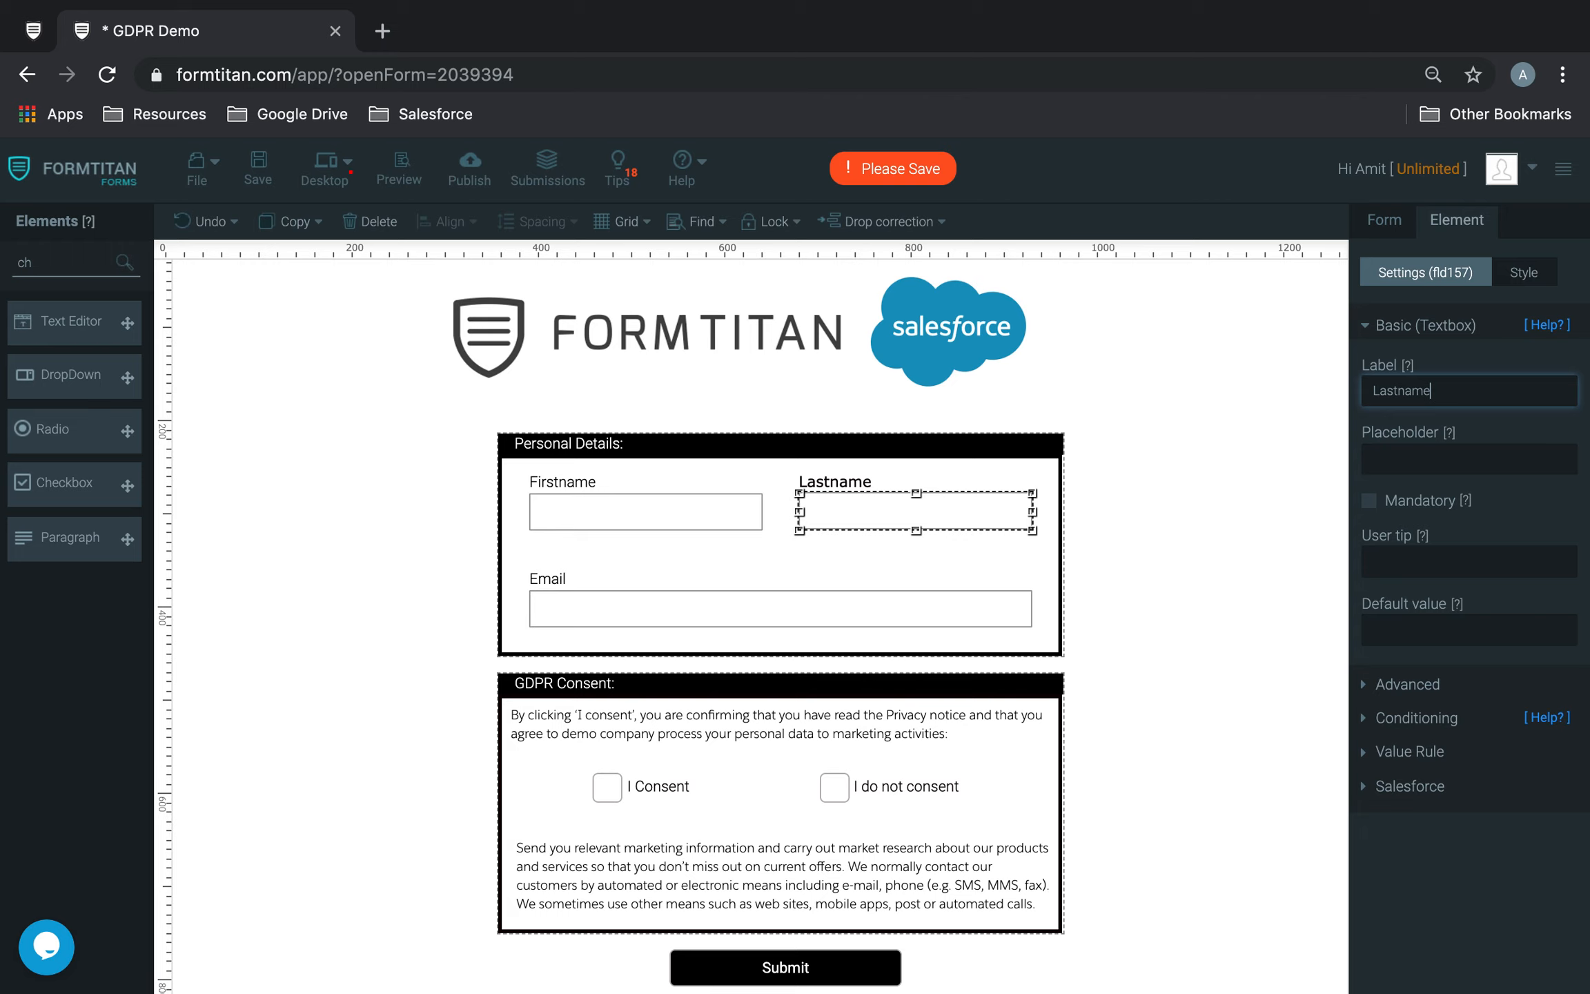
click(779, 589)
click(1162, 558)
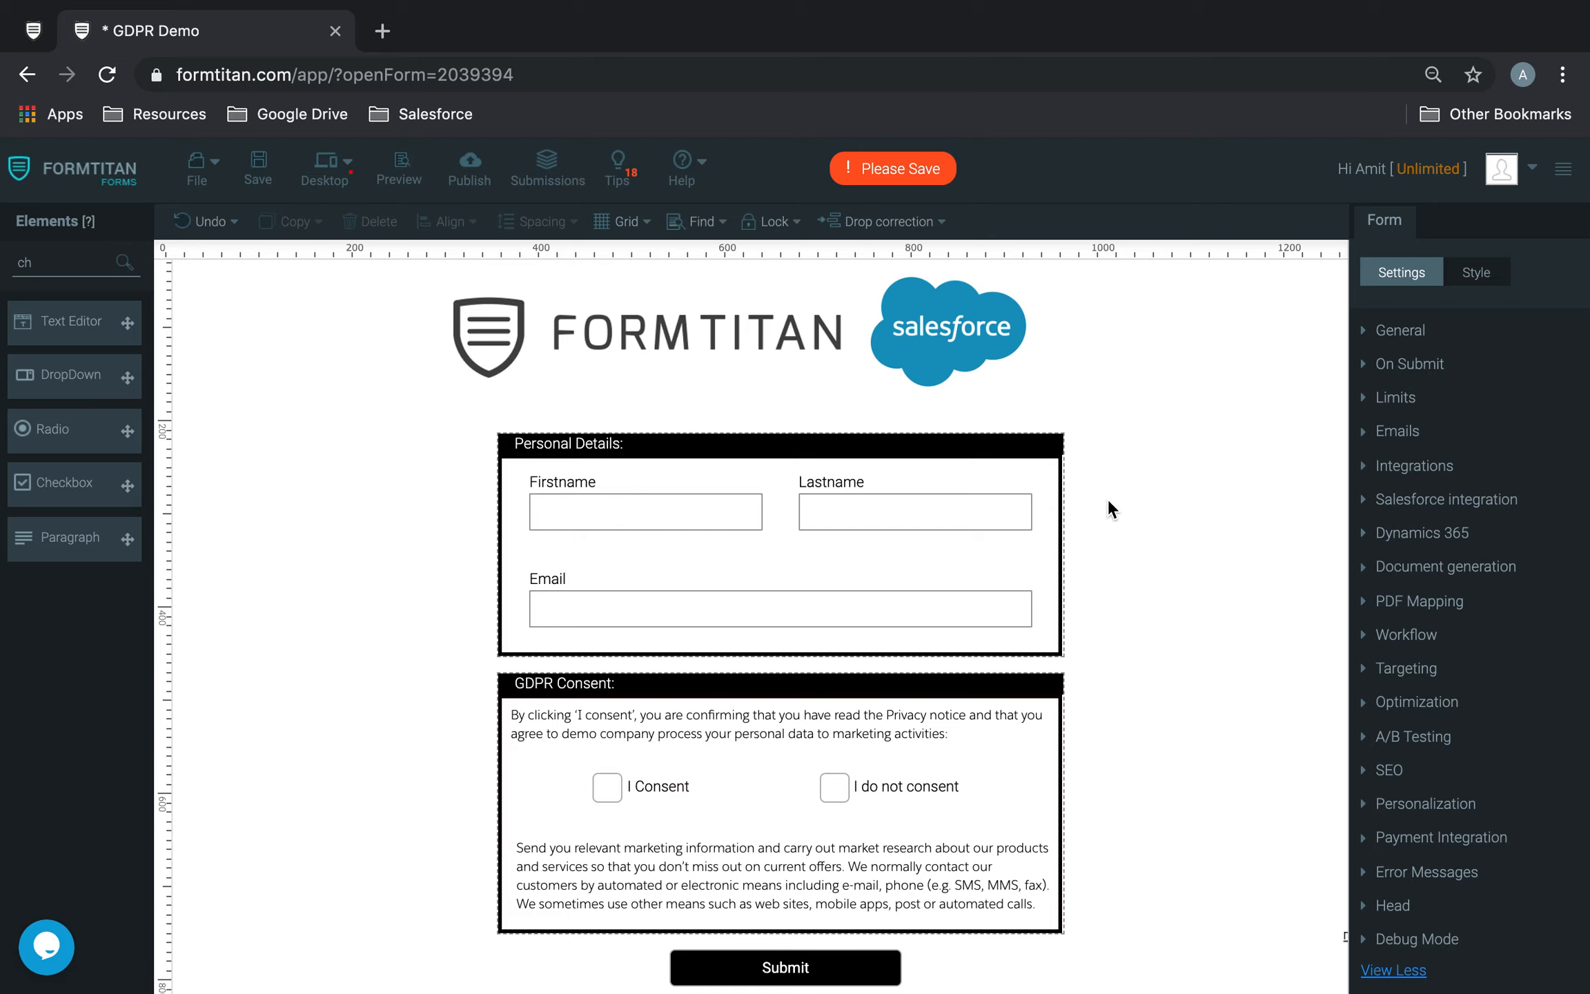
Step: Set the Firstname field's tag to "GDPR Firstname" in its advanced settings
click(680, 519)
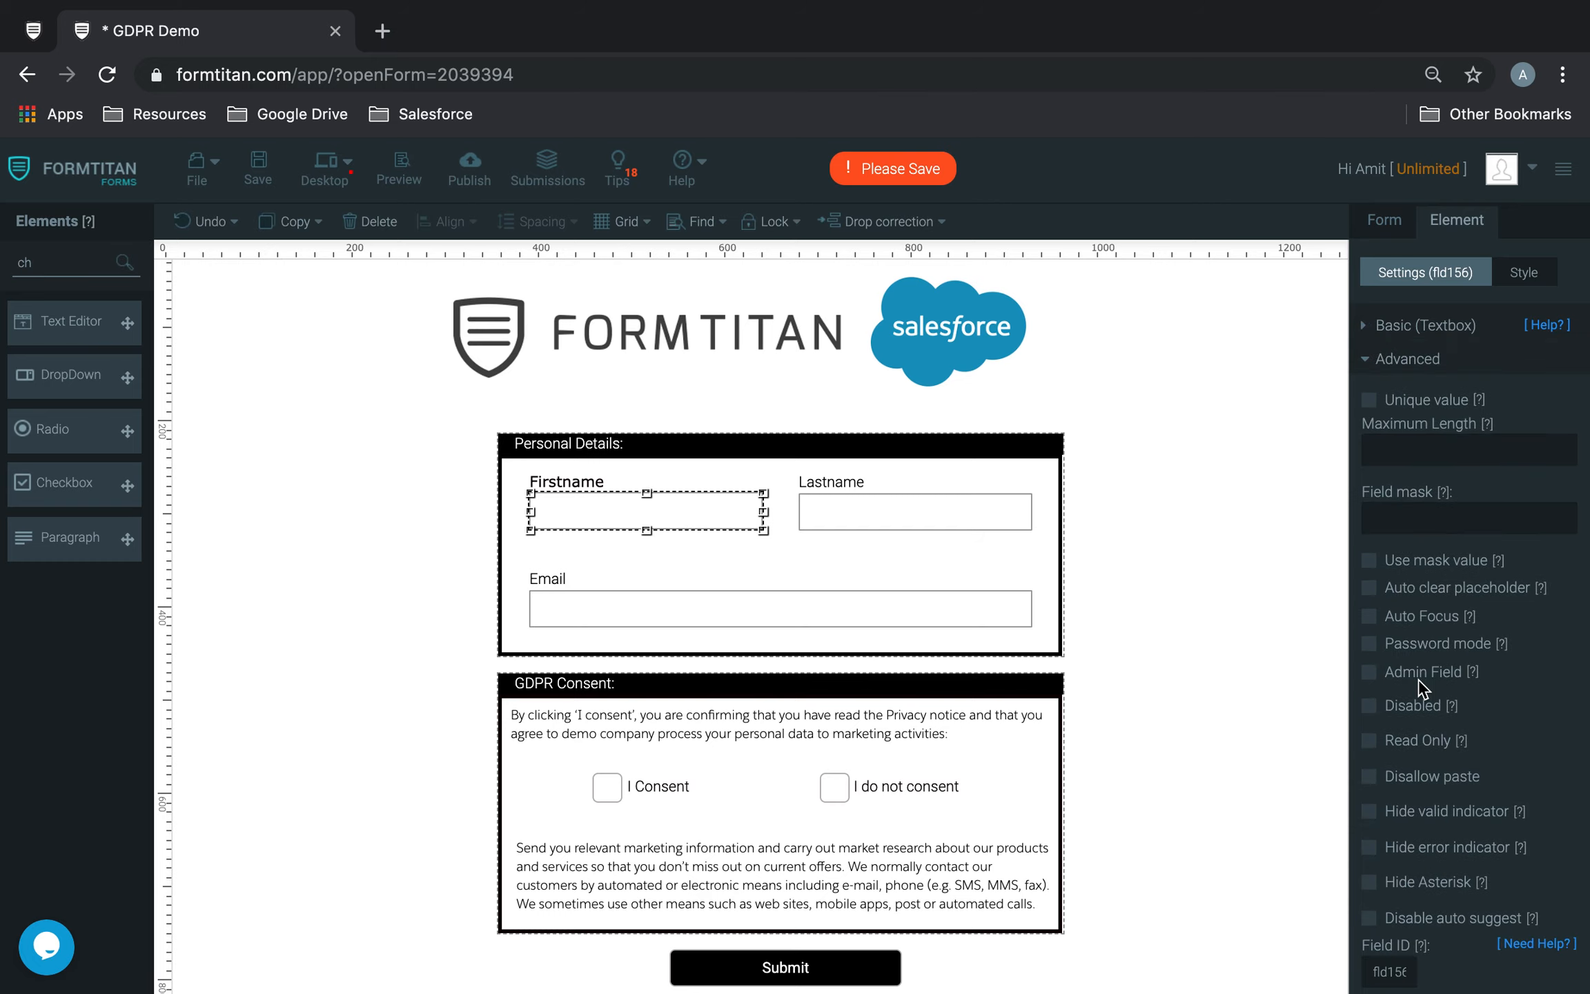
scroll(1420, 687, down, 5)
click(1422, 687)
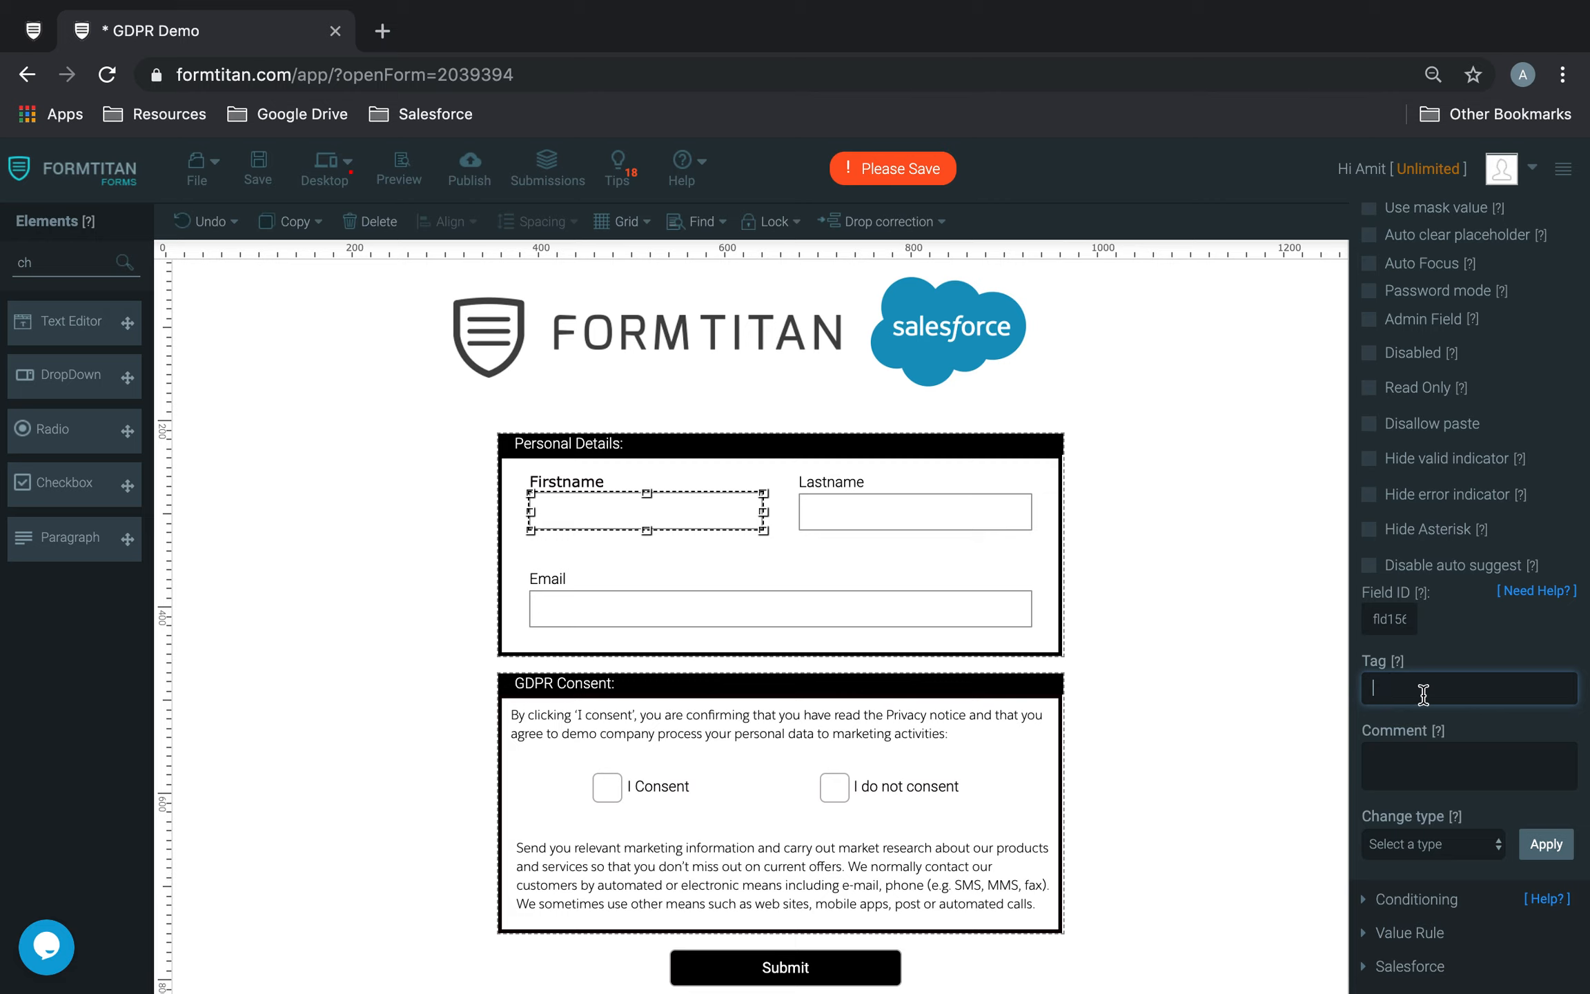
text(GDPR Firstname)
Step: Set the Lastname field's tag to "GDPR Lastname"
click(915, 510)
drag(1457, 721, 1449, 703)
click(1450, 703)
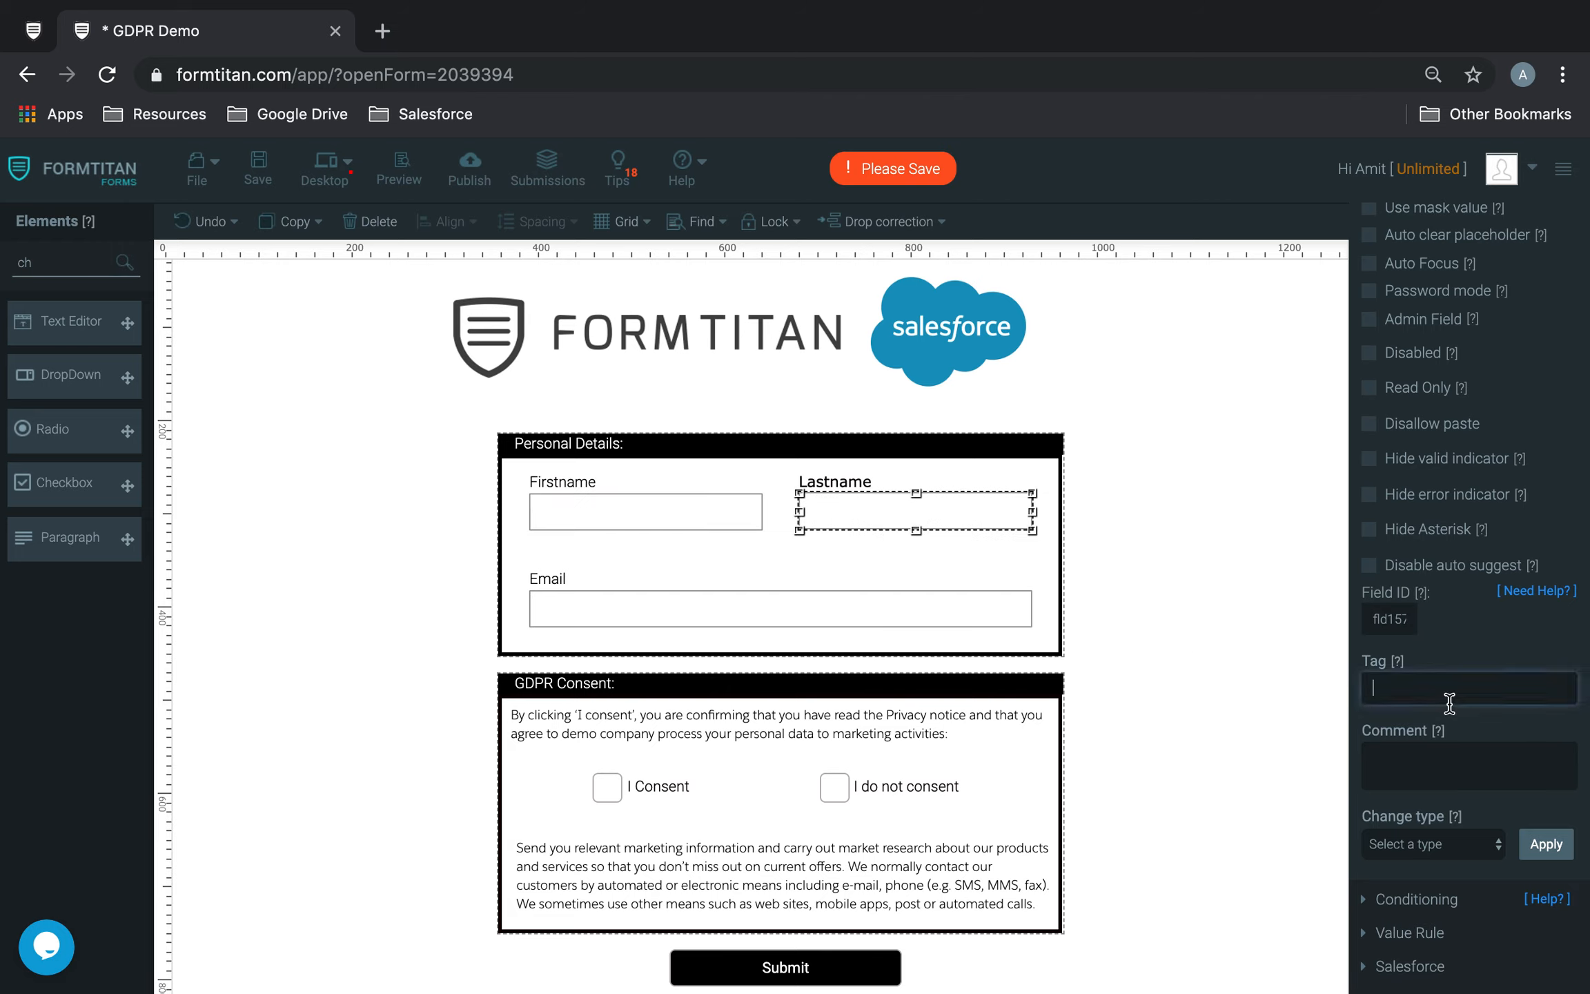
text(GDPR Lastname)
Step: Set the Email field's tag to "GDPR Email"
click(872, 619)
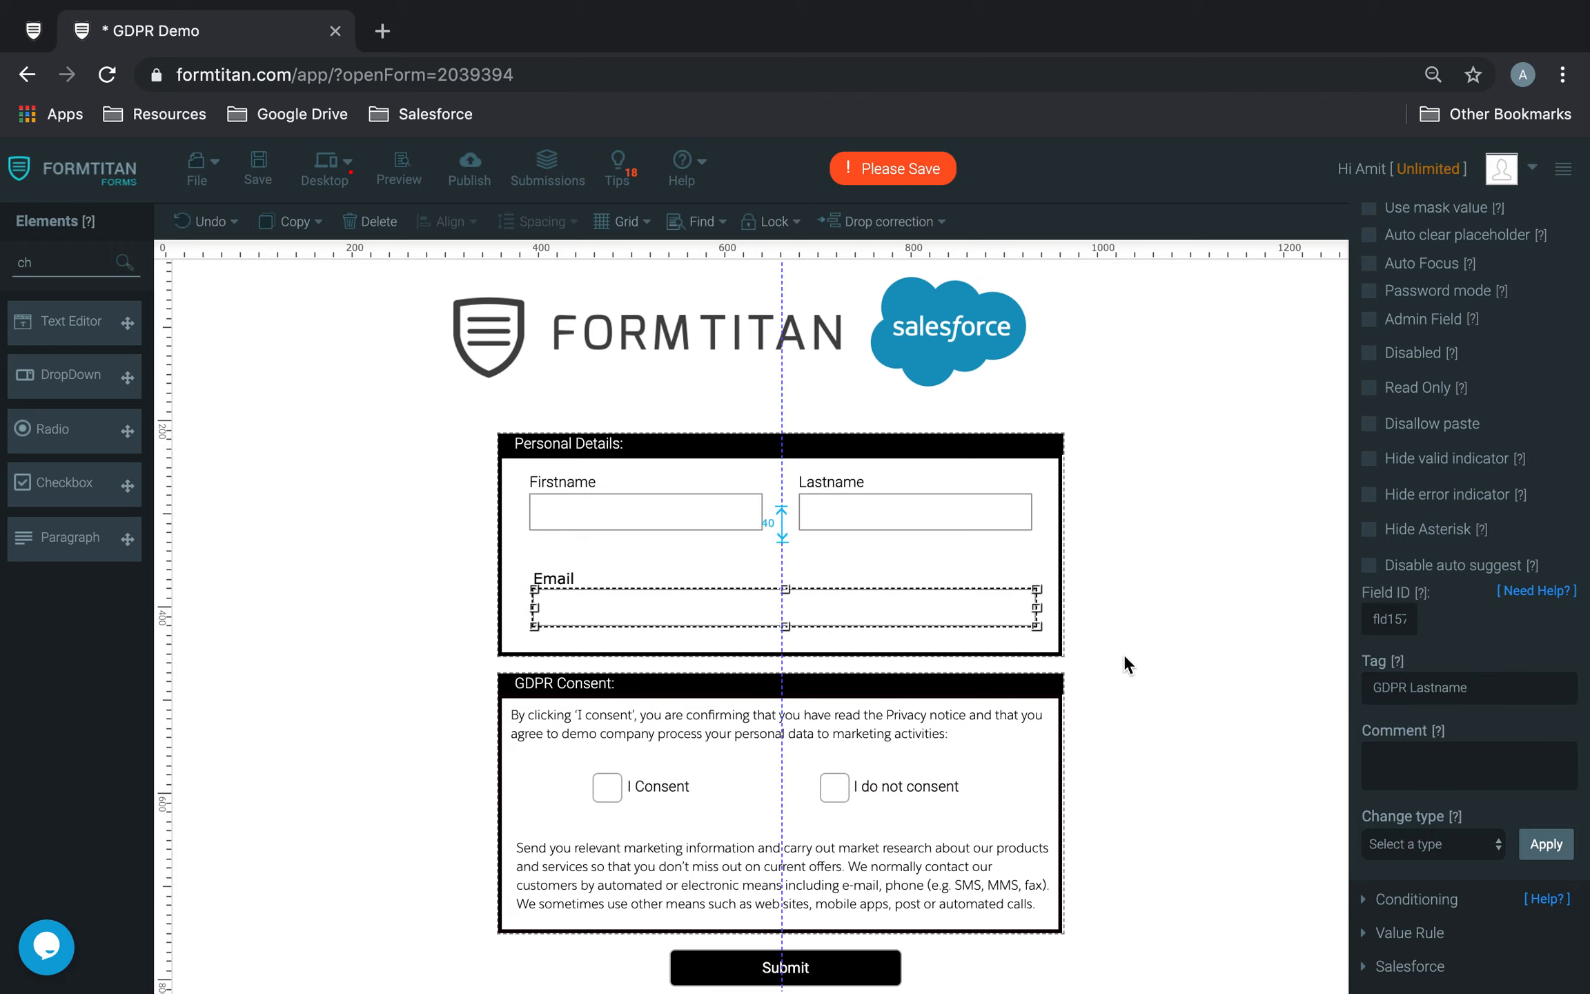
click(1436, 693)
text(GDPRemai)
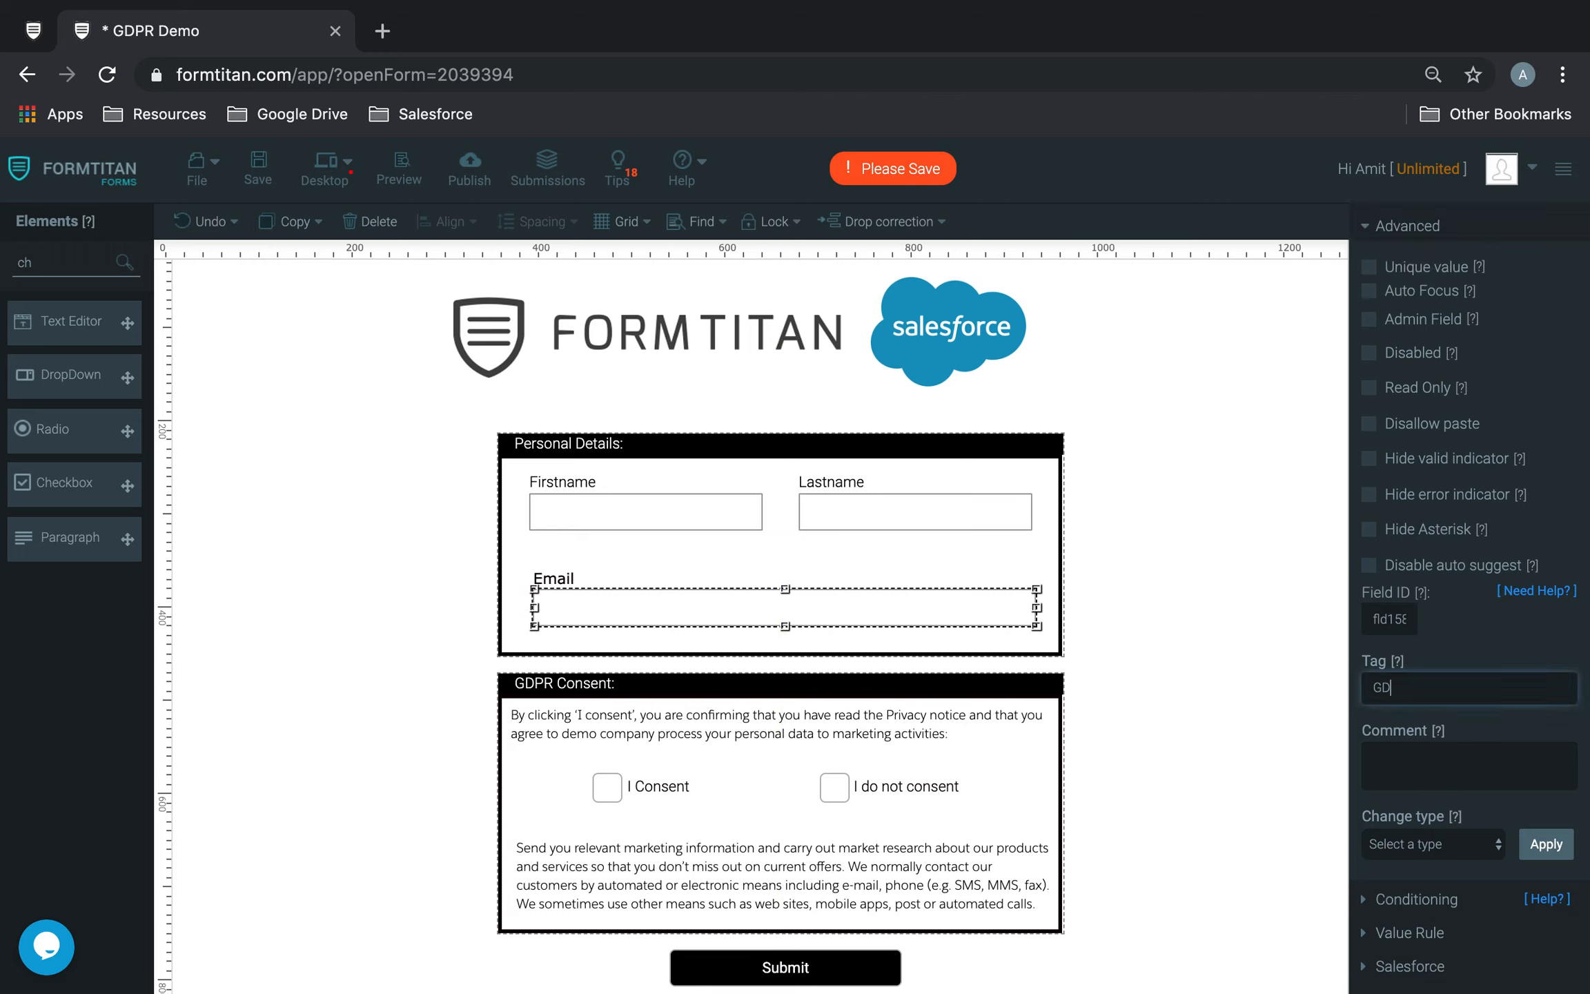
key(BackSpace)
key(BackSpace)
key(BackSpace)
key(BackSpace)
text(Email)
Step: Set the I Consent checkbox's tag to "GDPR I consent"
click(594, 789)
click(1488, 688)
text(GDPR I consent)
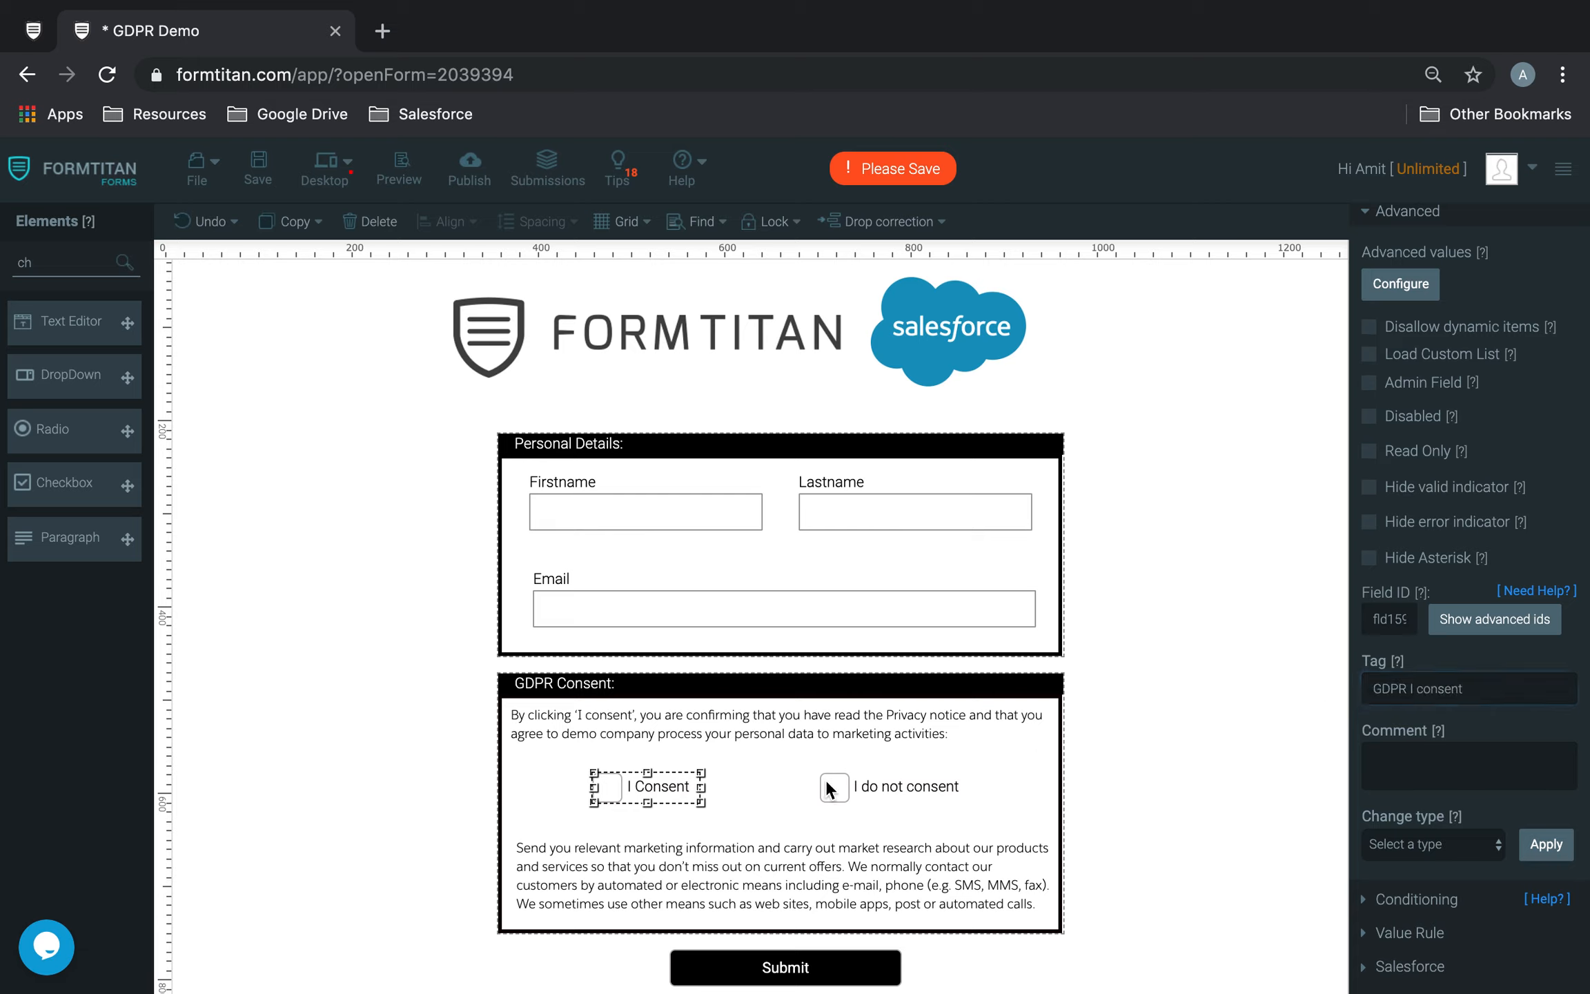
Step: Set the I do not consent checkbox's tag to "GDPR I do not consent" and save the form
click(832, 780)
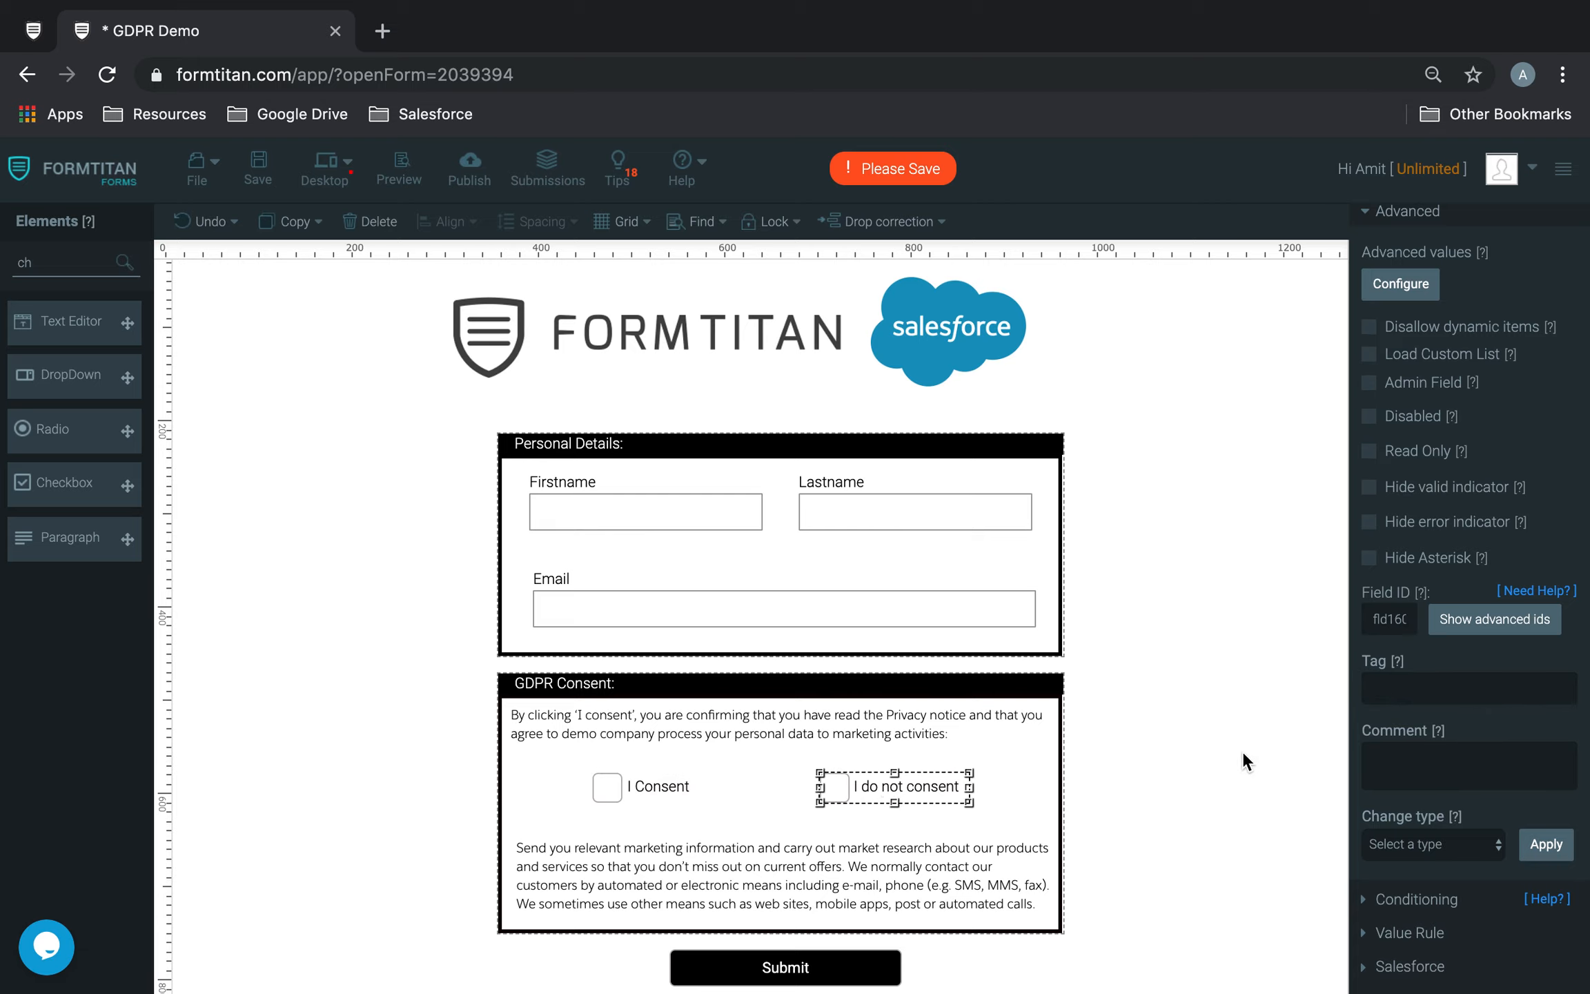
click(1406, 690)
text(GDPR)
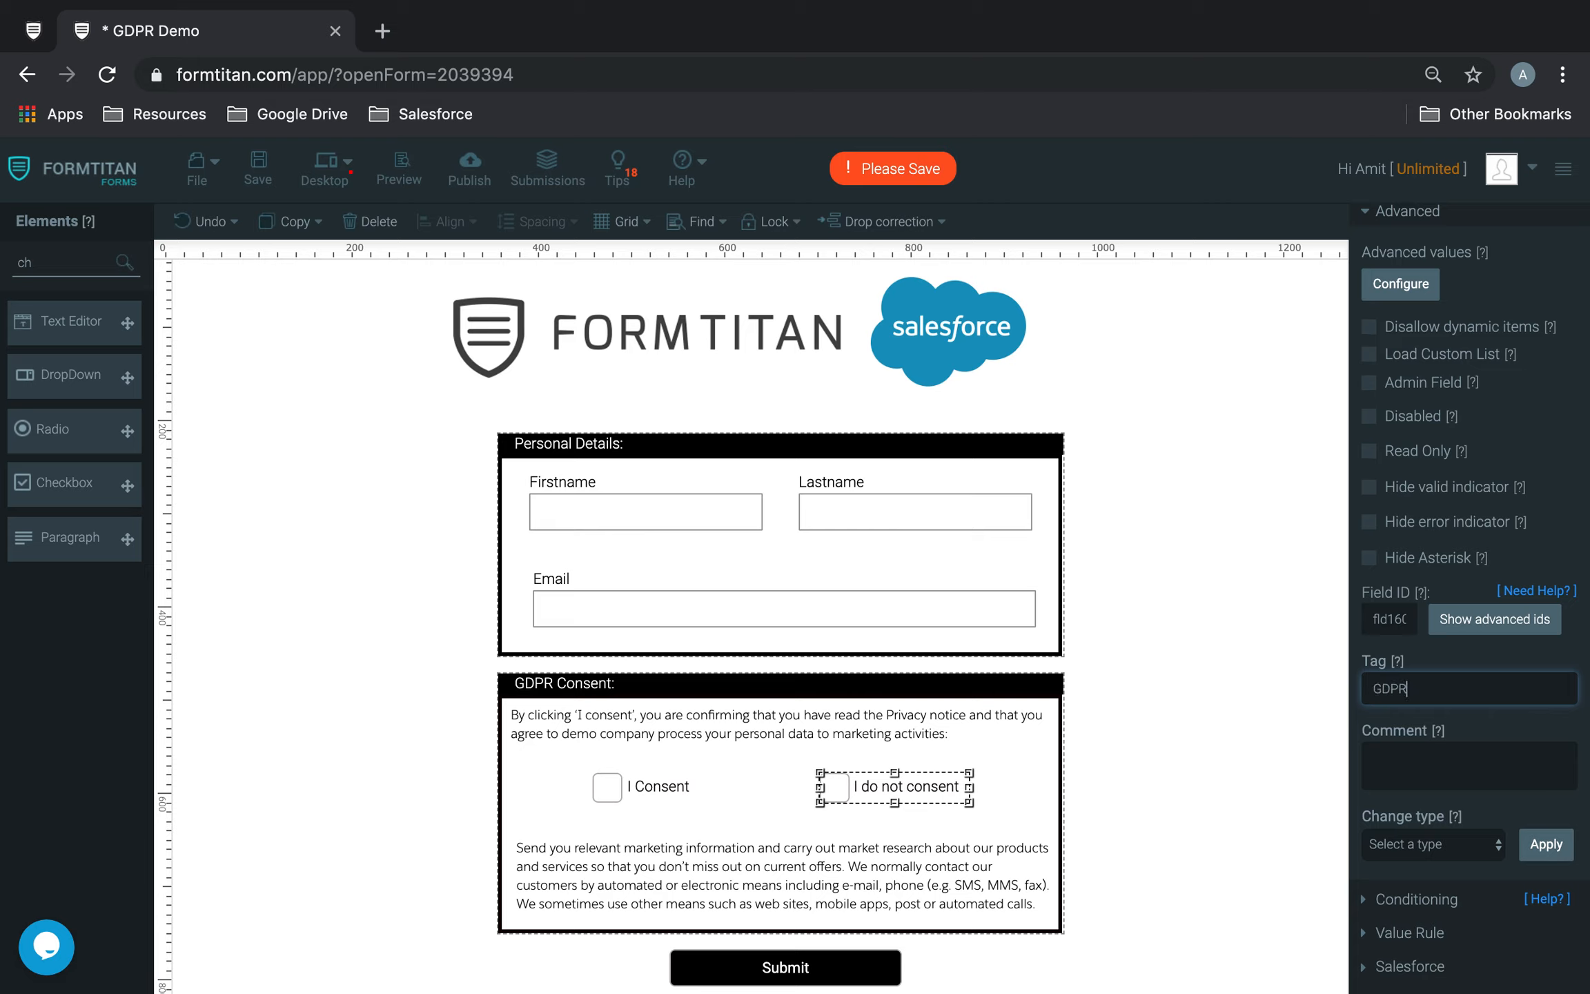
text( I do not consent)
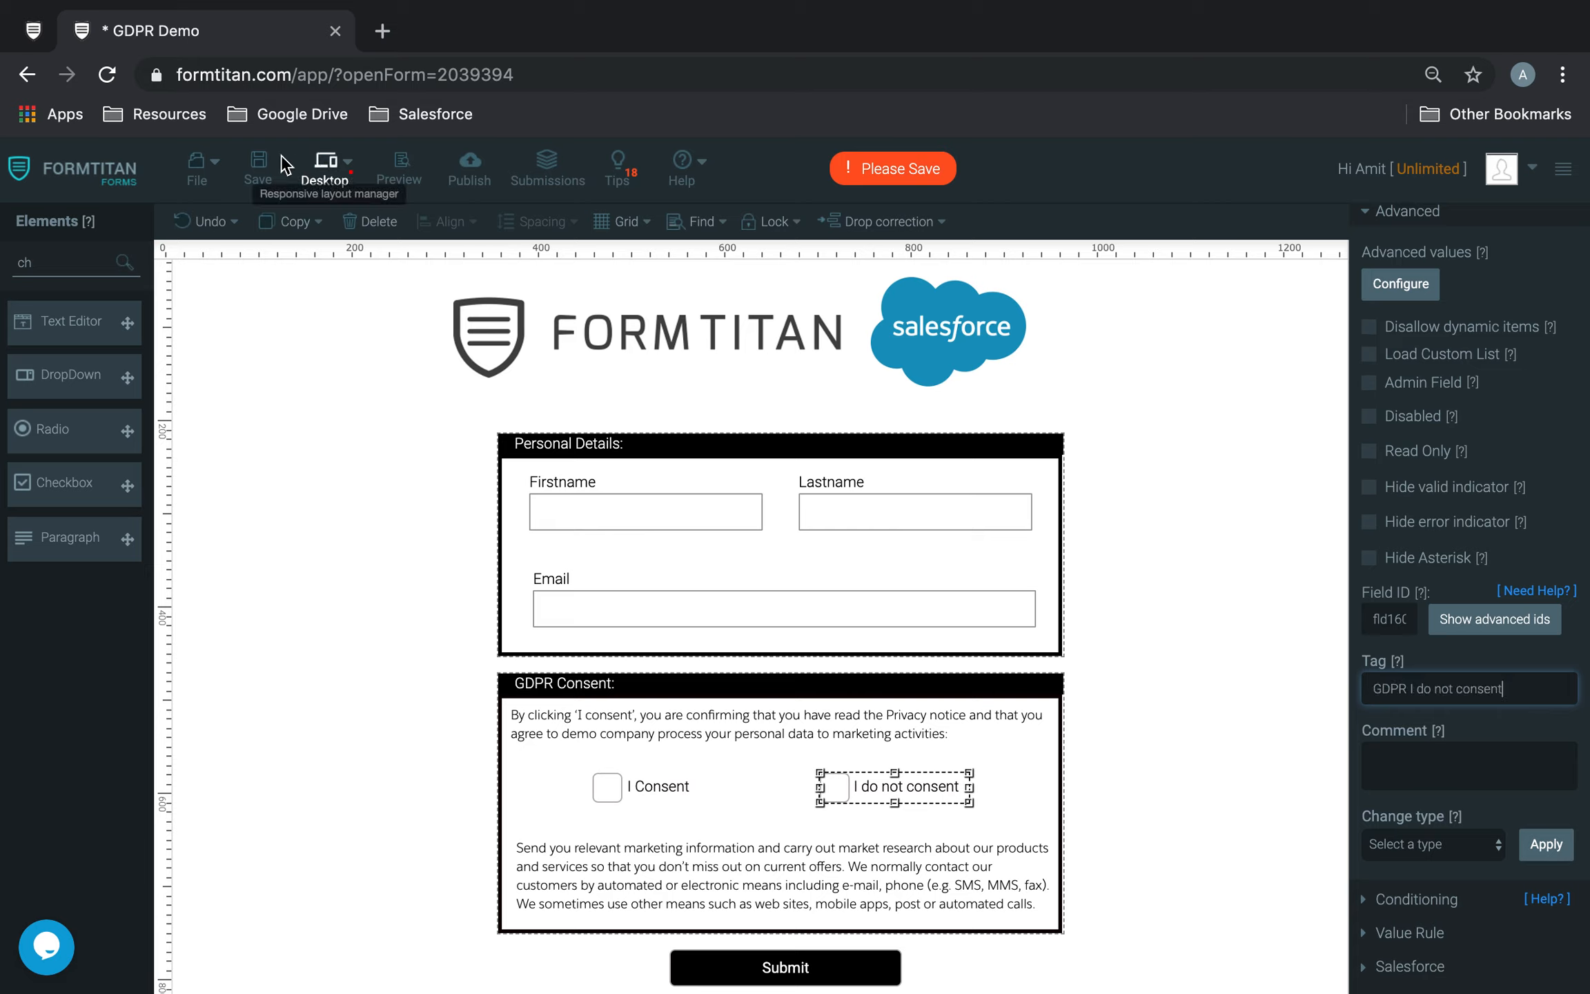
click(260, 165)
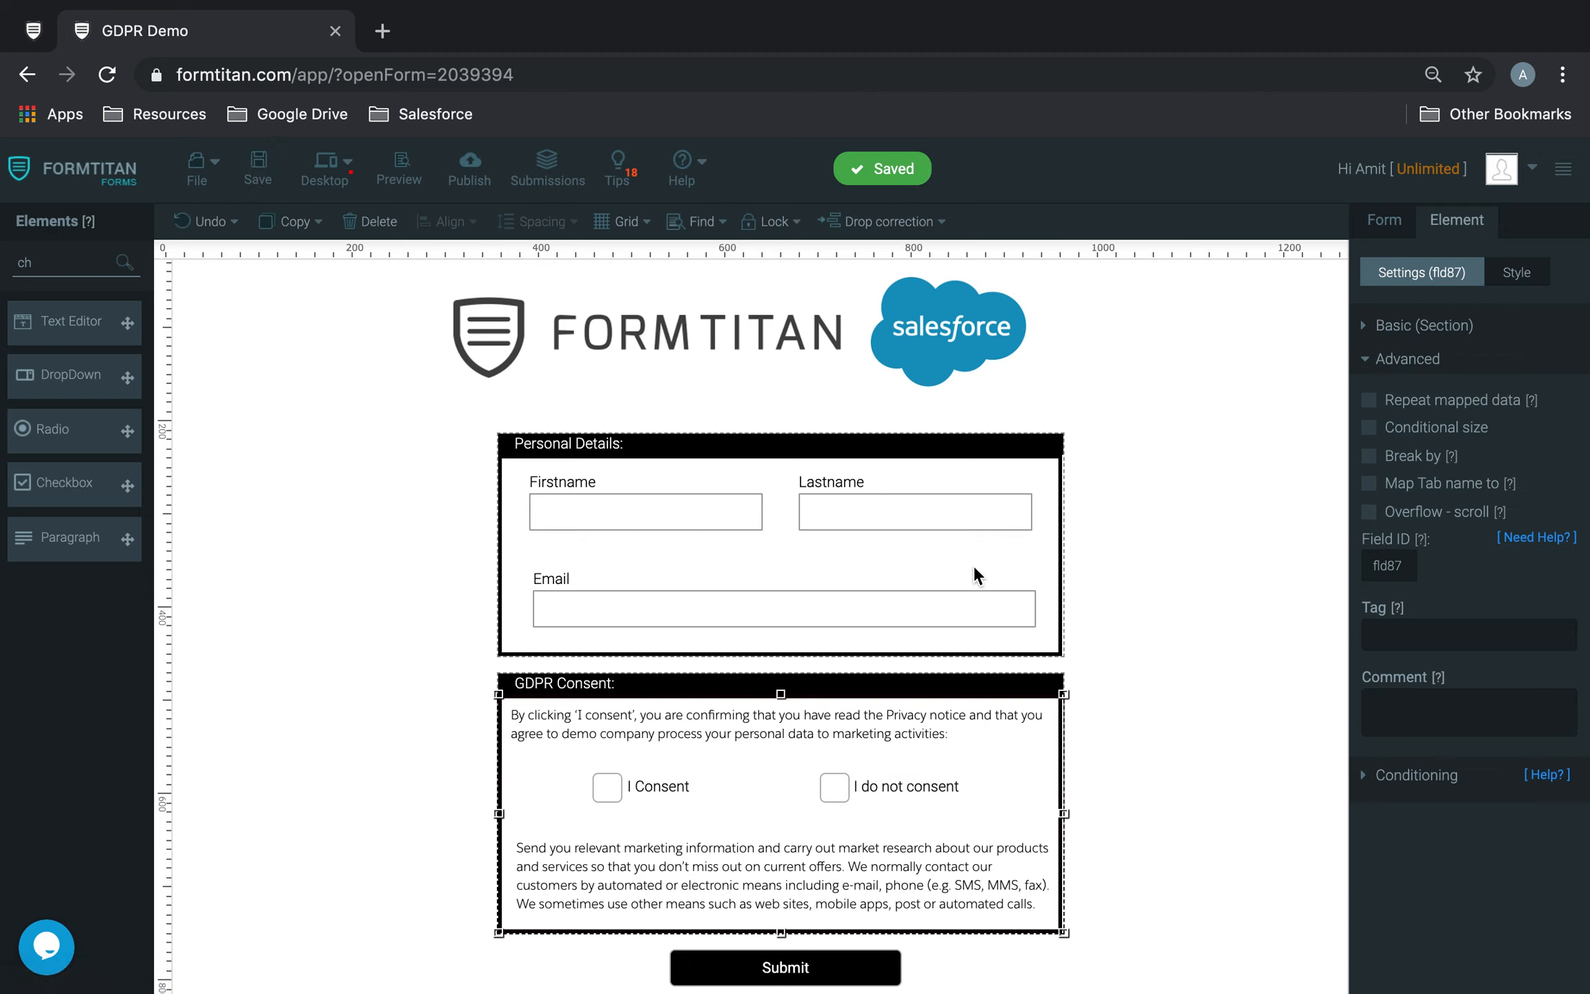
Step: Examine the Lastname field's tag in its advanced settings, and deselect the field
click(969, 525)
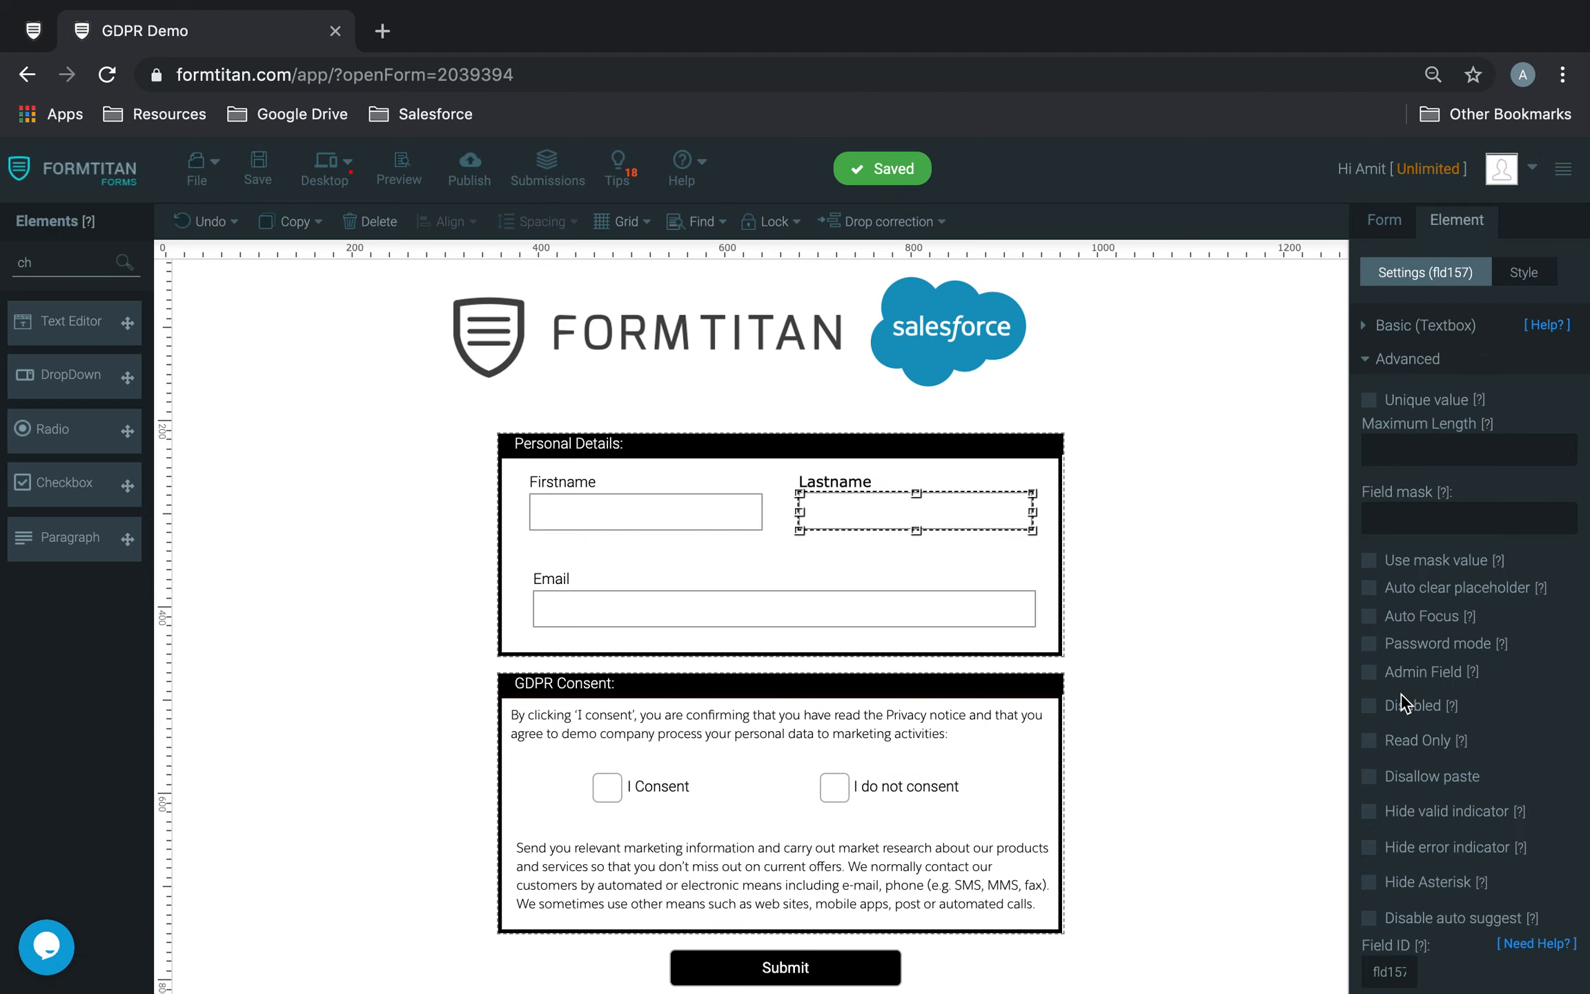
scroll(1408, 701, down, 5)
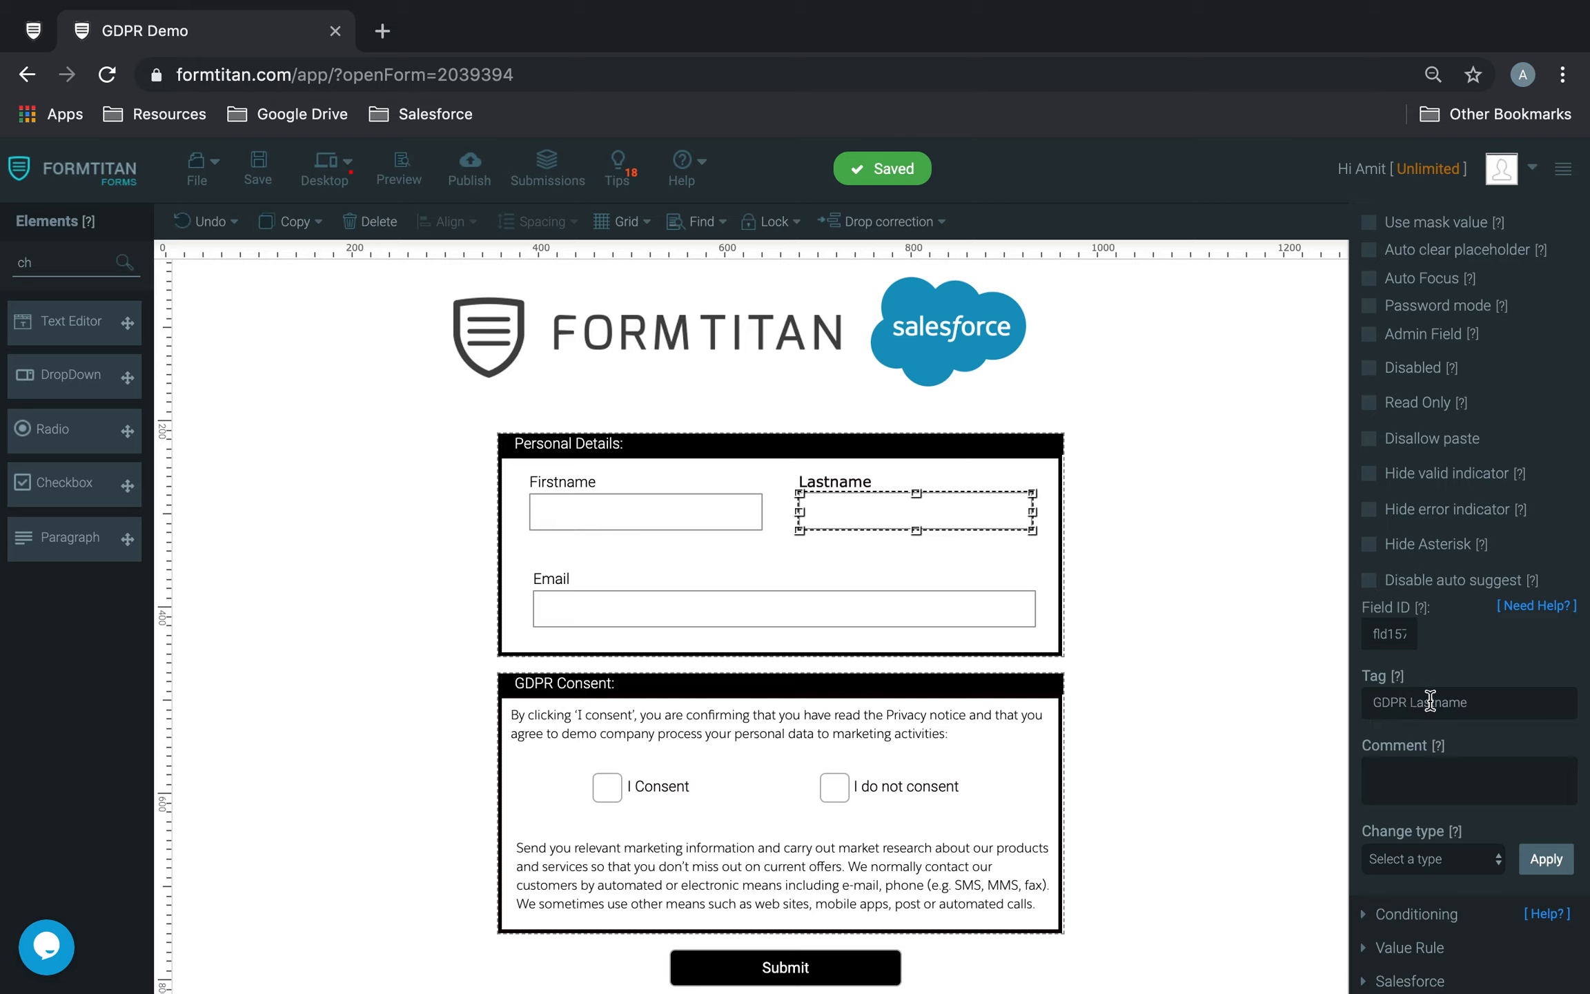
drag(1409, 703, 1461, 705)
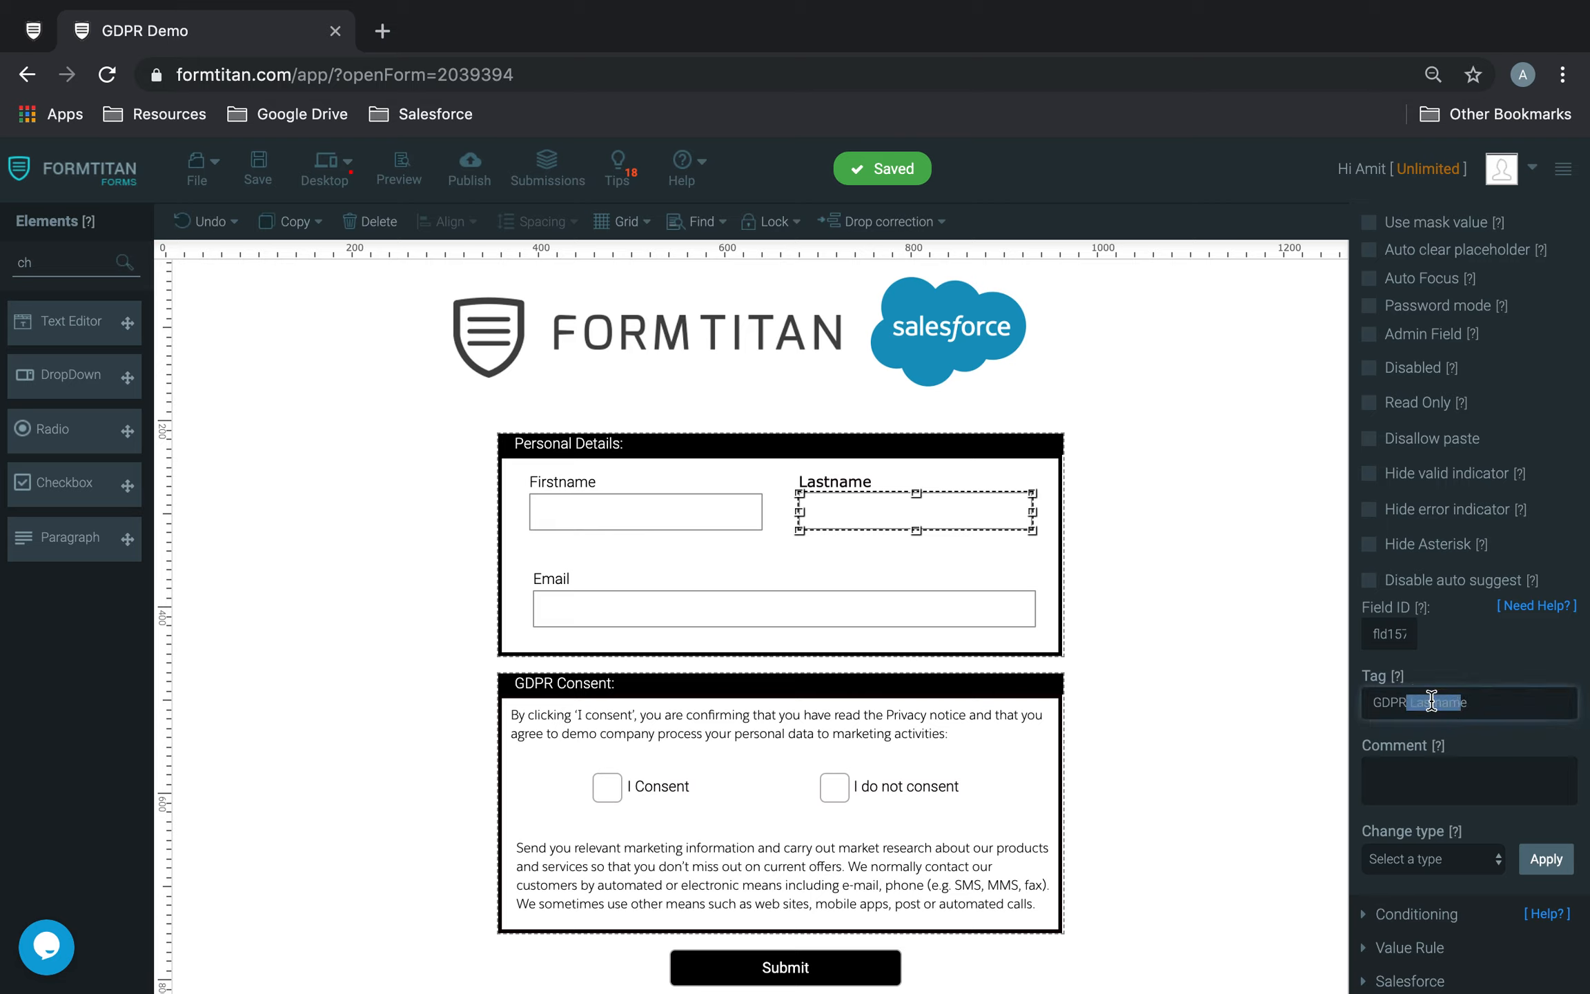
click(1408, 698)
click(1150, 581)
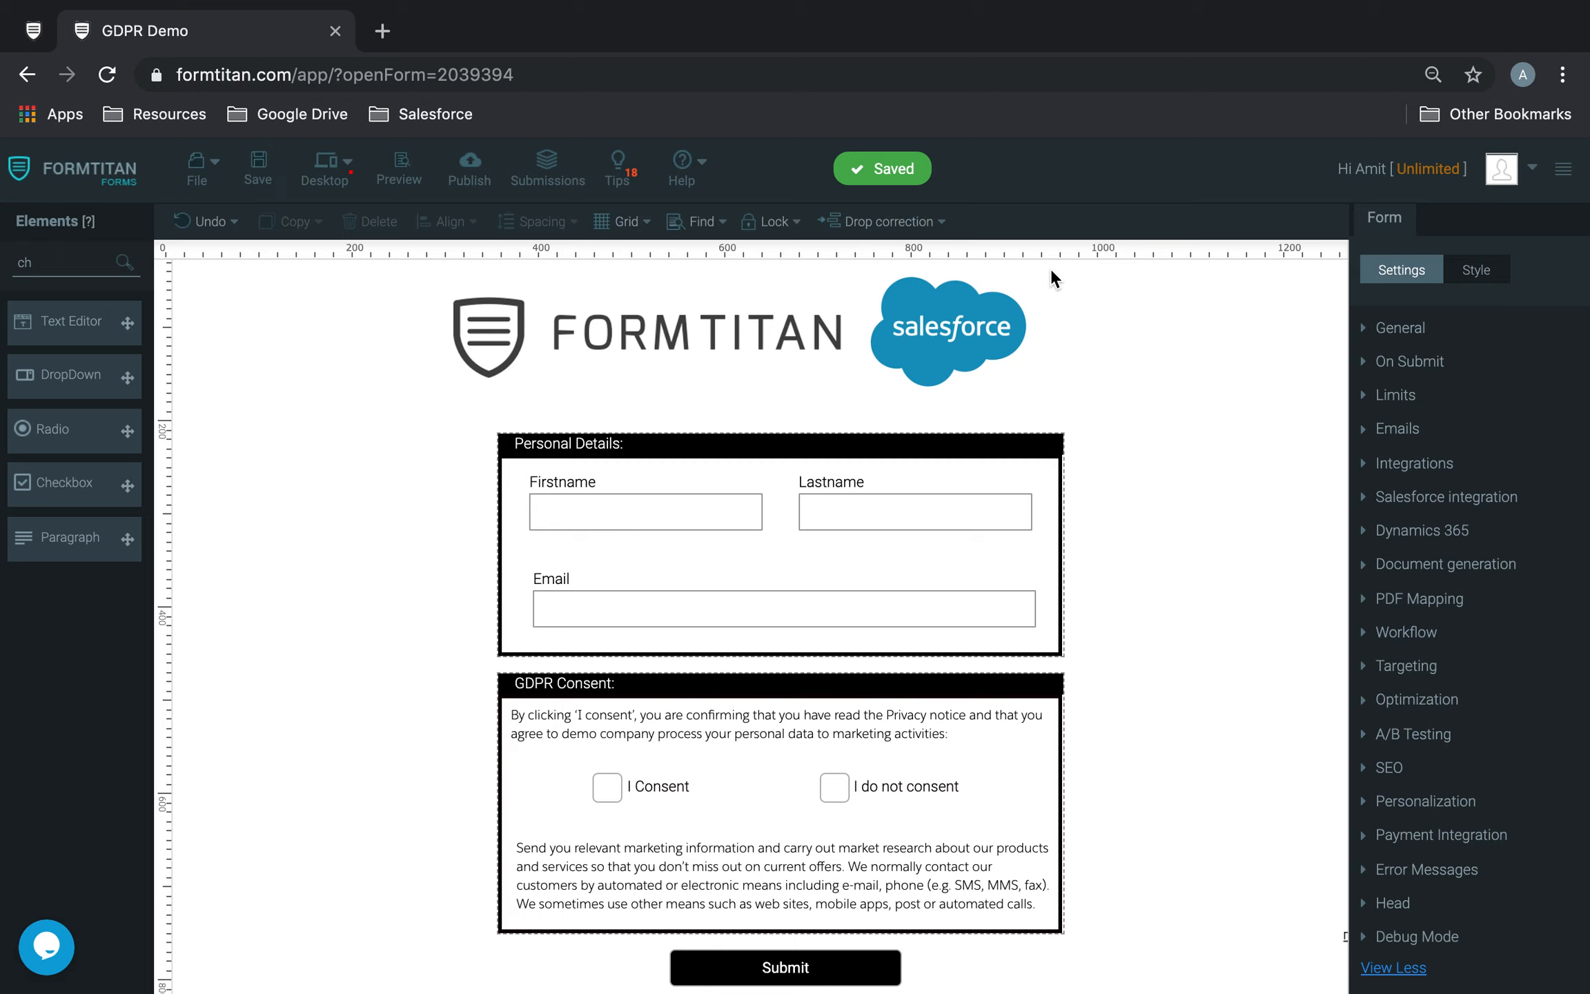
Step: Open the form's push to Salesforce configuration and delete the existing Contact (create) object
click(1384, 499)
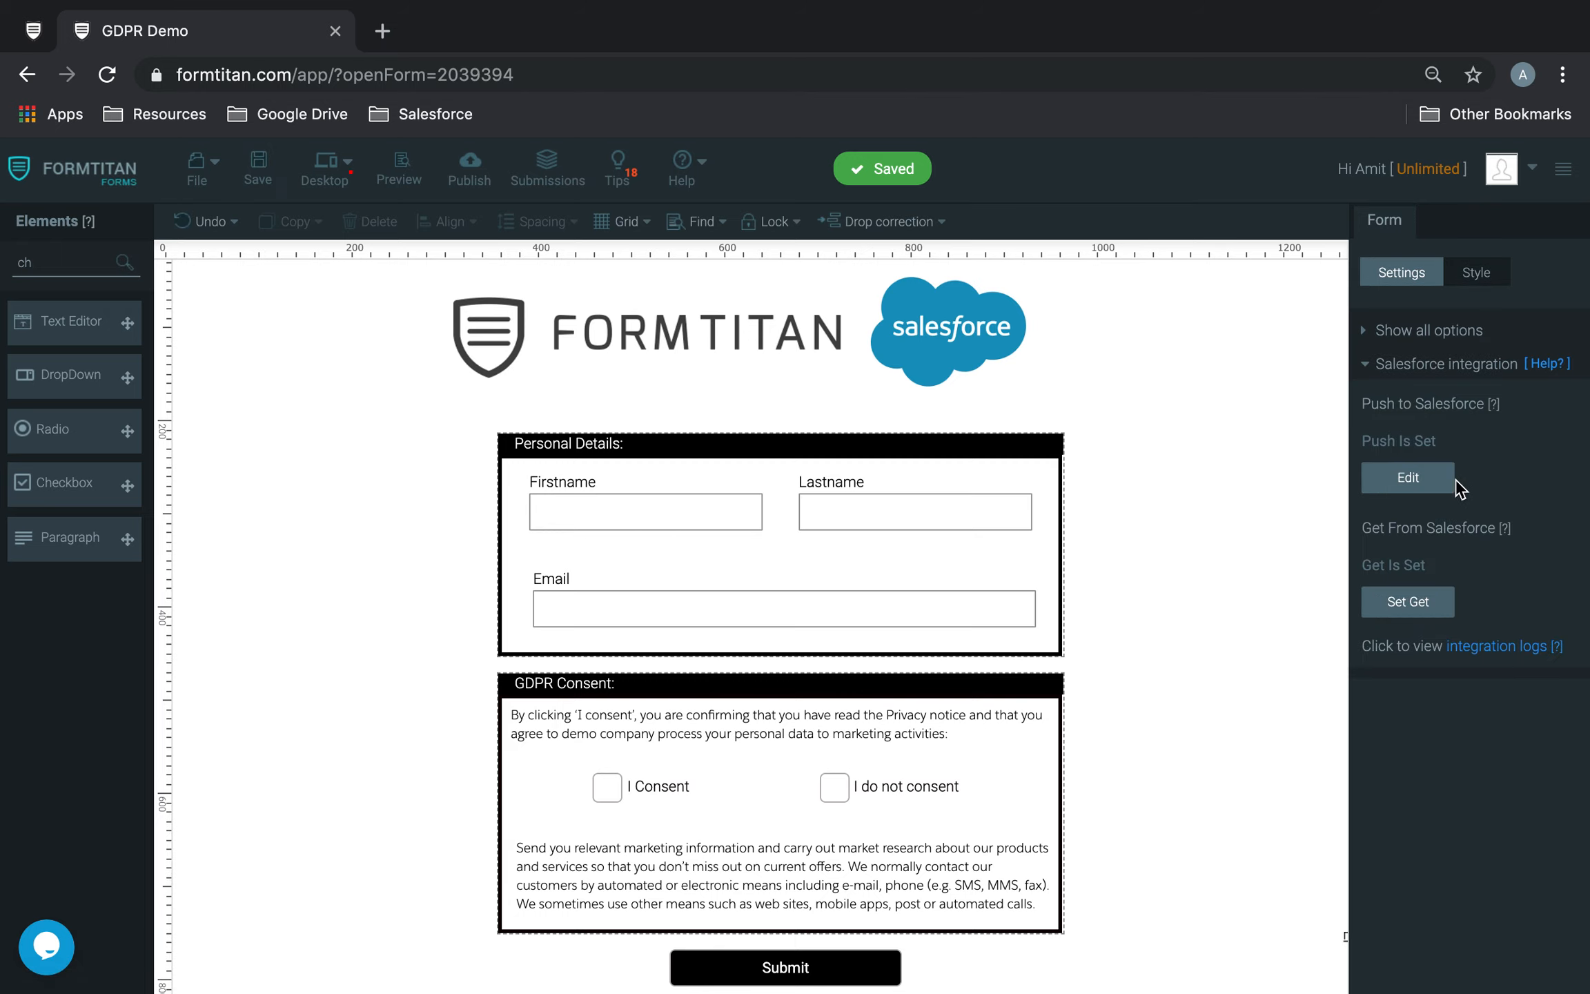
click(1421, 469)
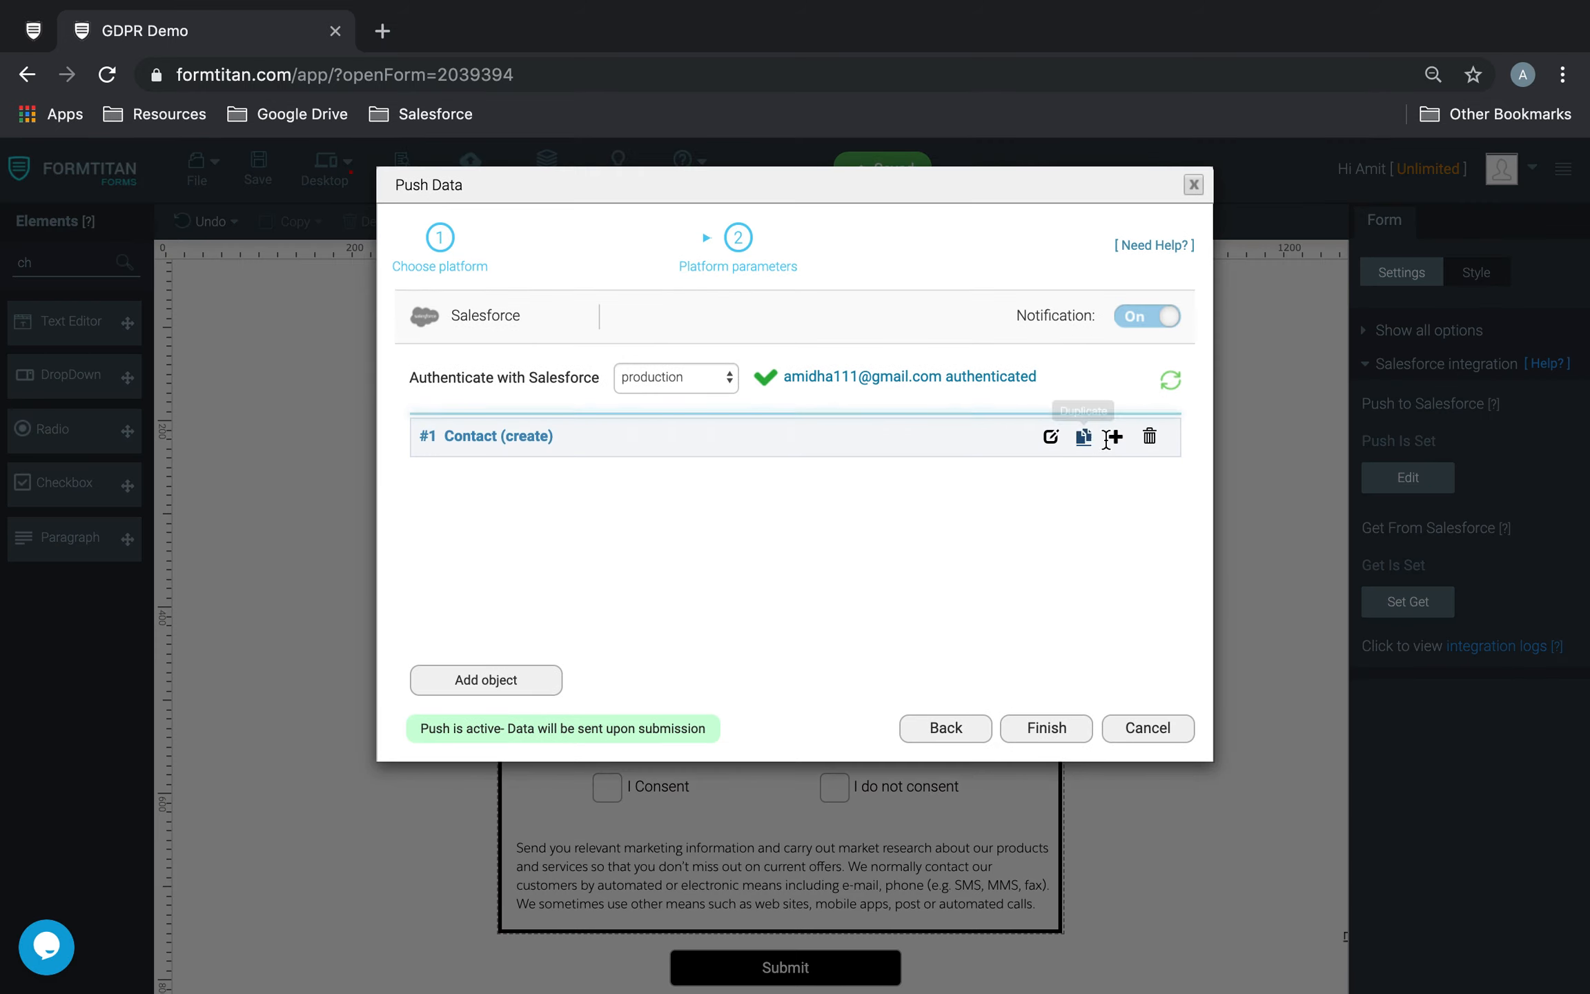
click(1150, 437)
Step: Add a Salesforce mapping object for Contact and expand its field mapping settings
click(491, 497)
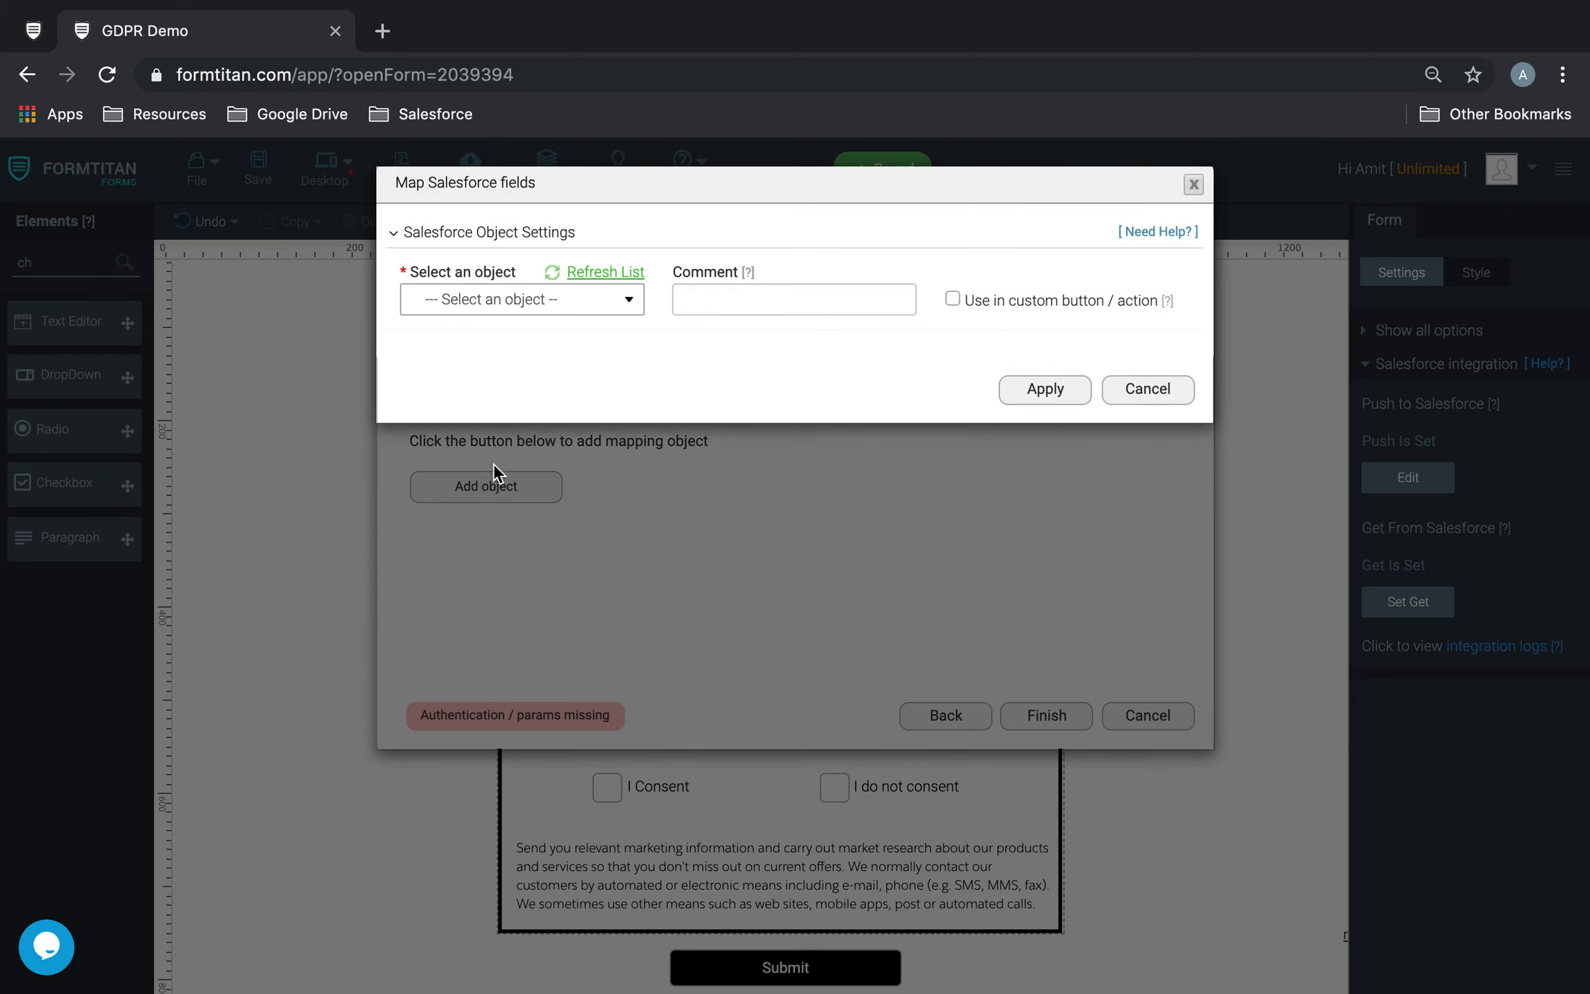
click(570, 301)
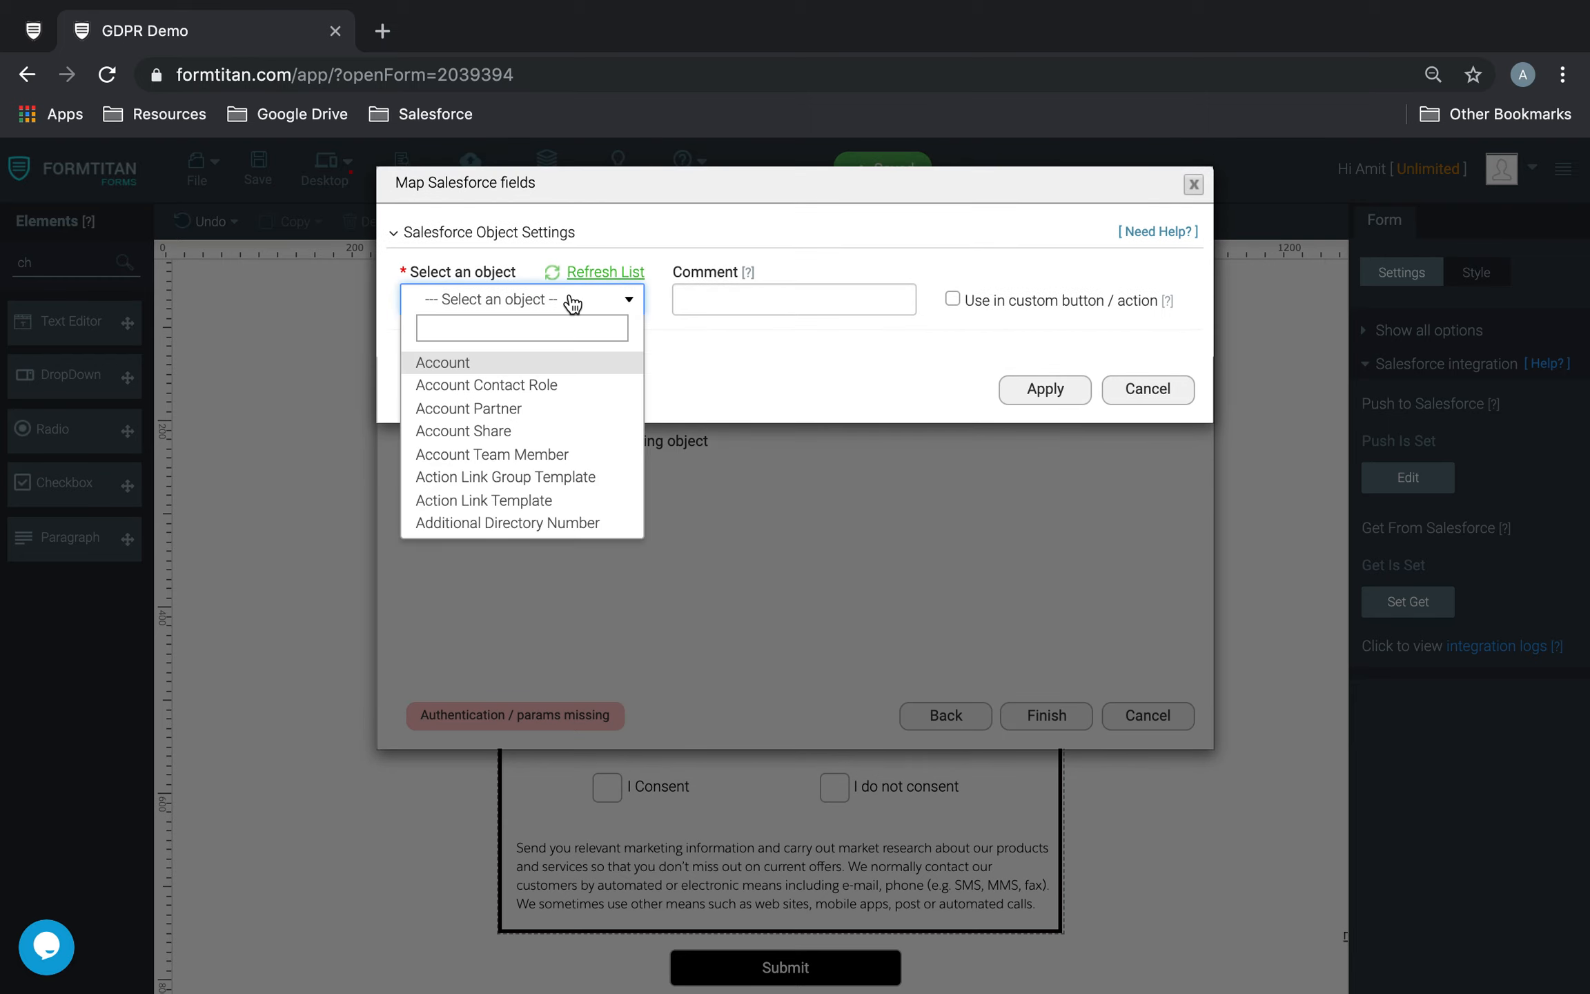
text(cont)
click(498, 427)
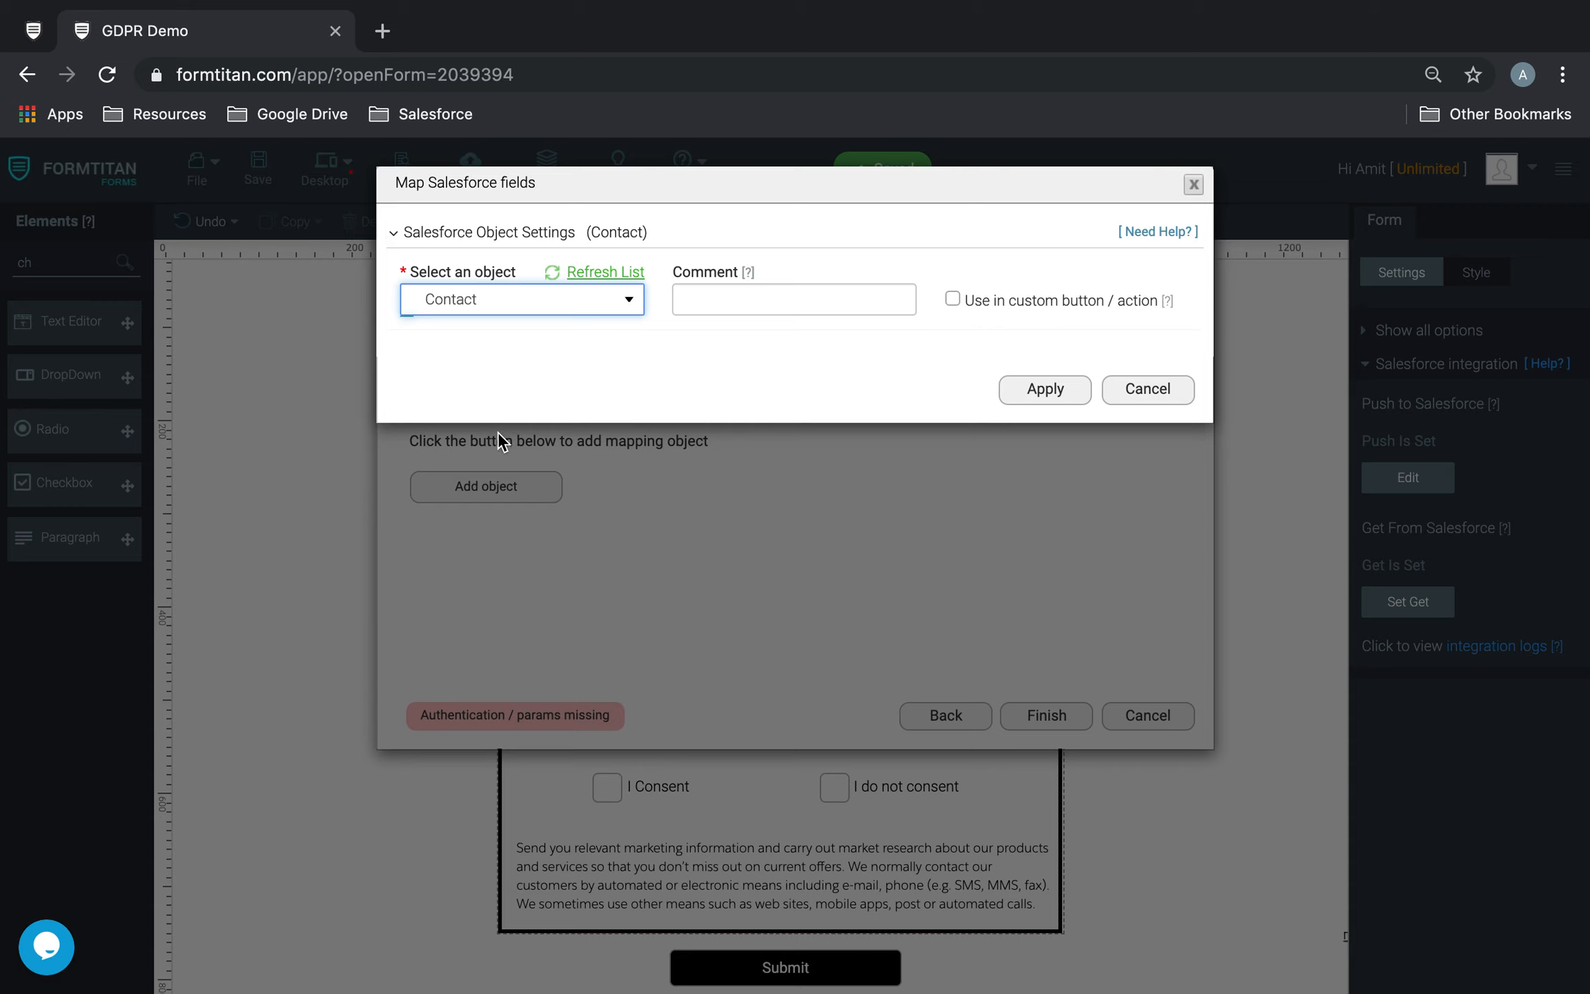
click(492, 417)
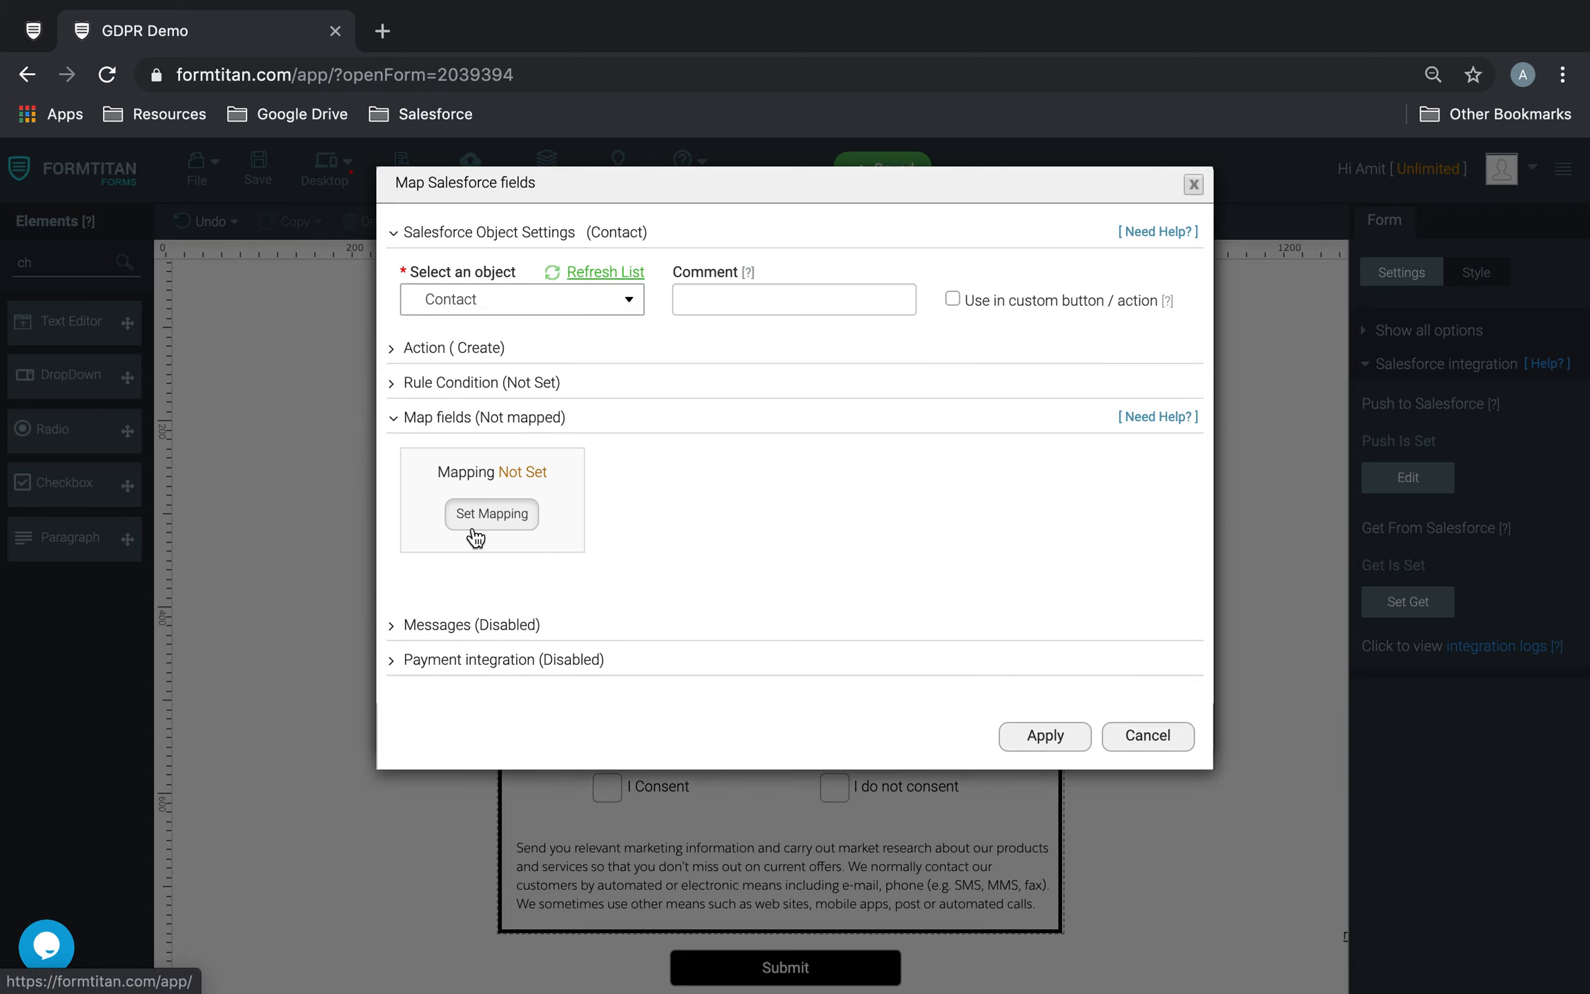
Step: Review the Contact mapping by form field, filtered for "gdpr", and close the push configuration without applying changes
click(476, 528)
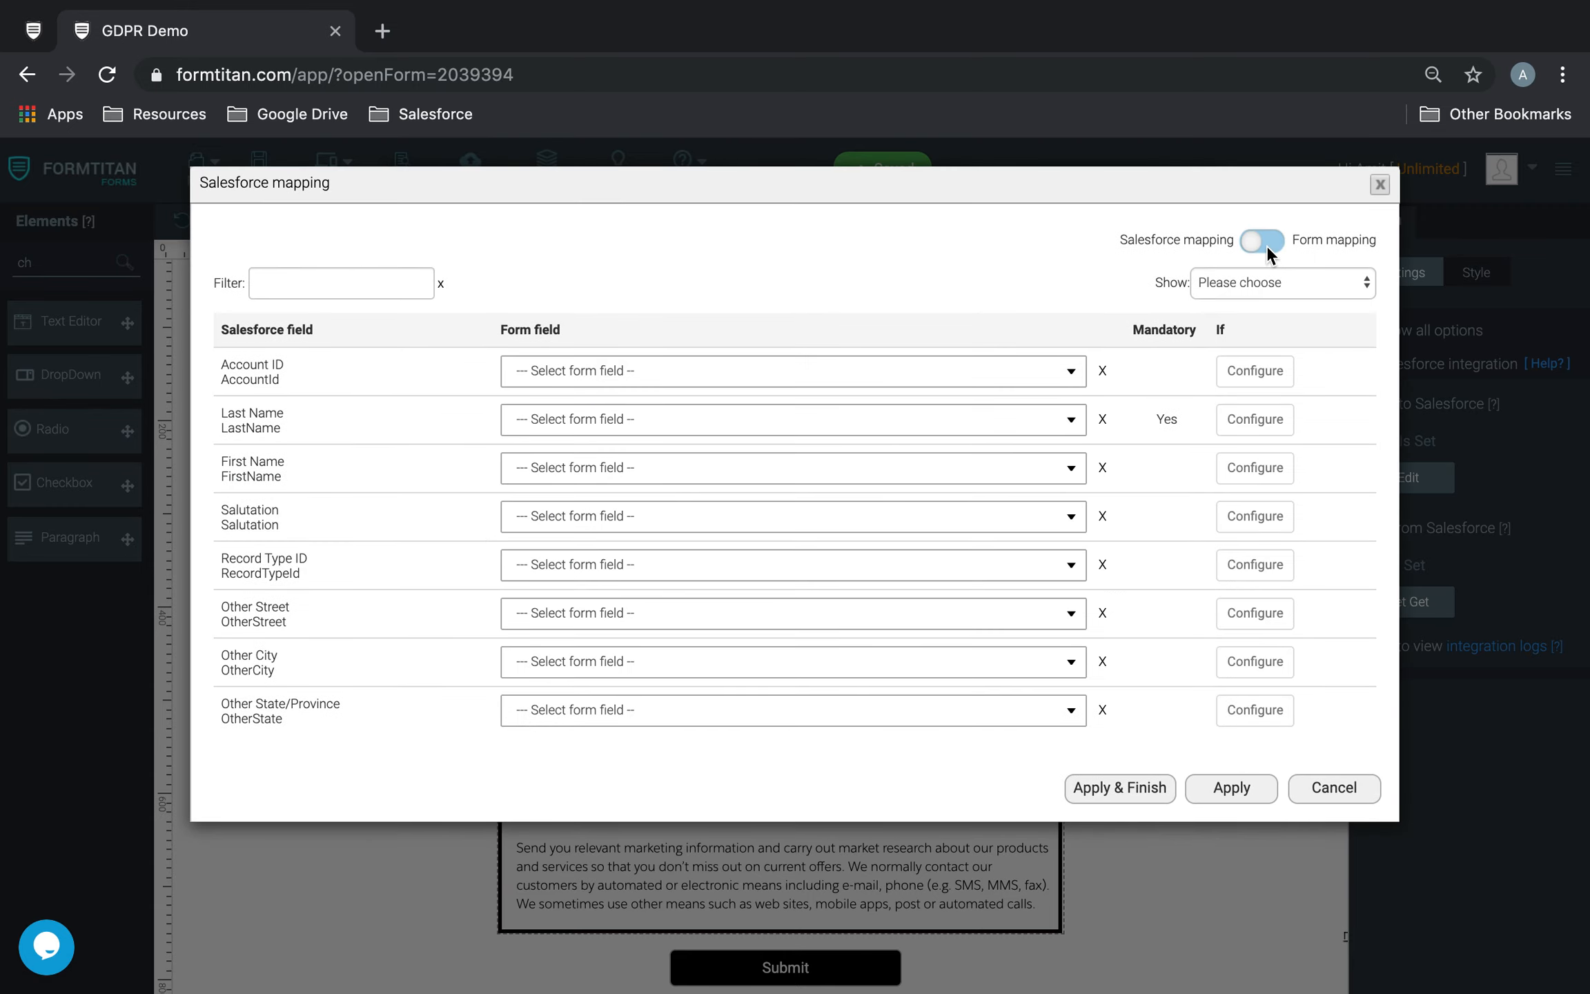
click(1265, 245)
click(396, 272)
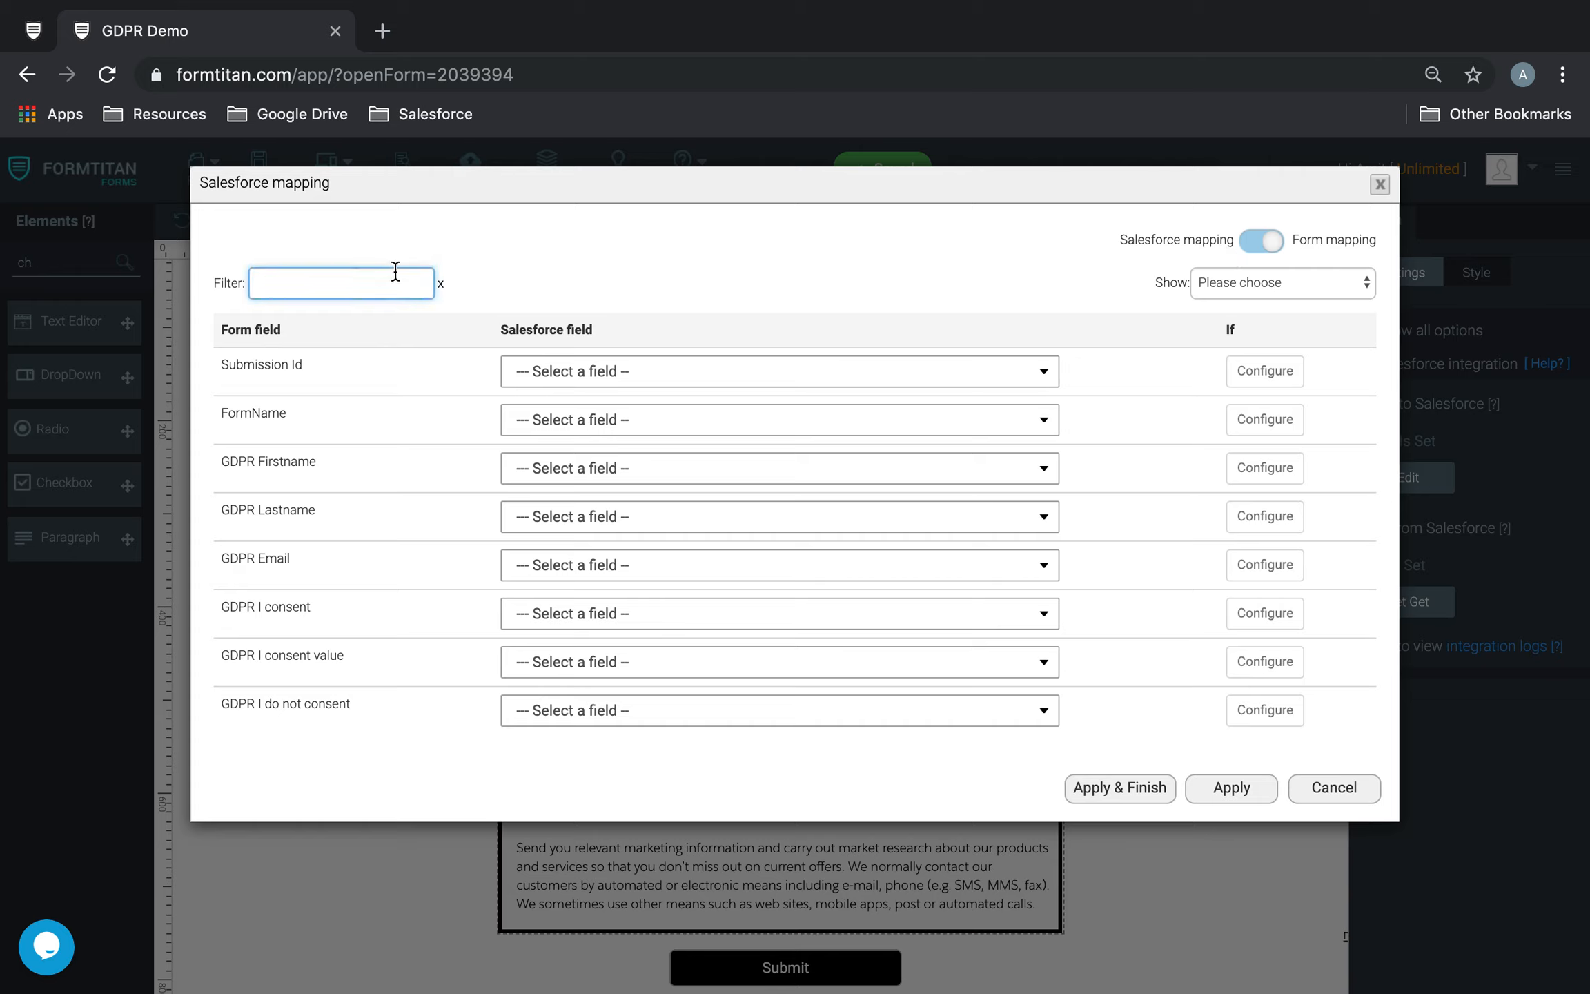
text(gdpr)
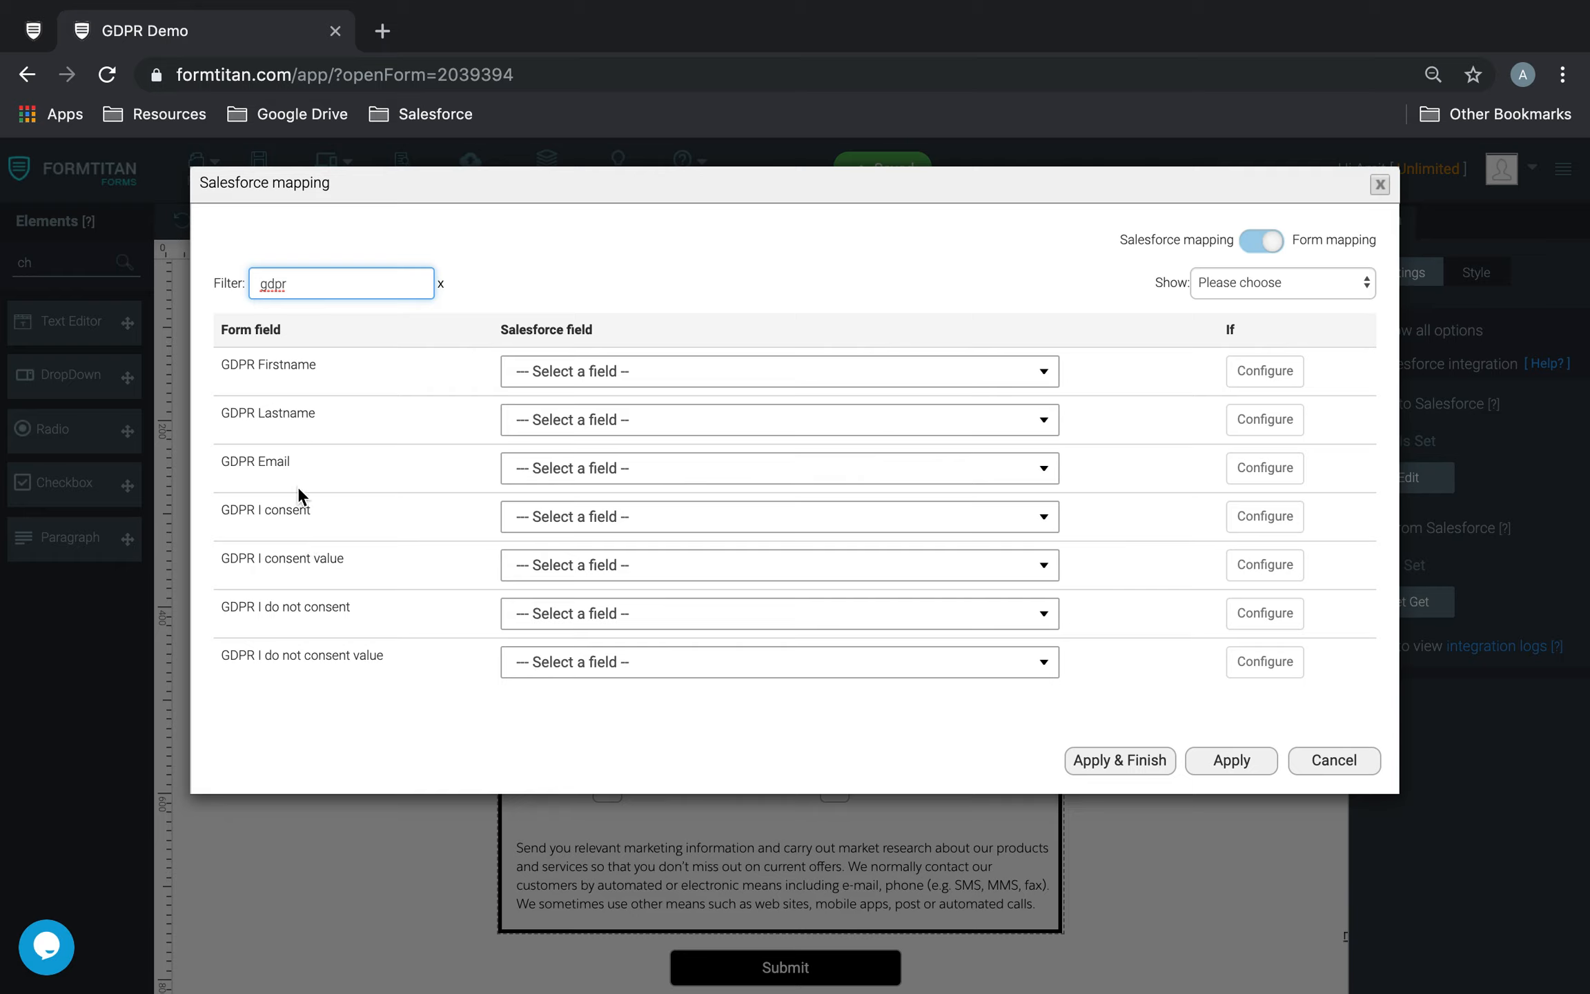
click(1322, 760)
click(1148, 740)
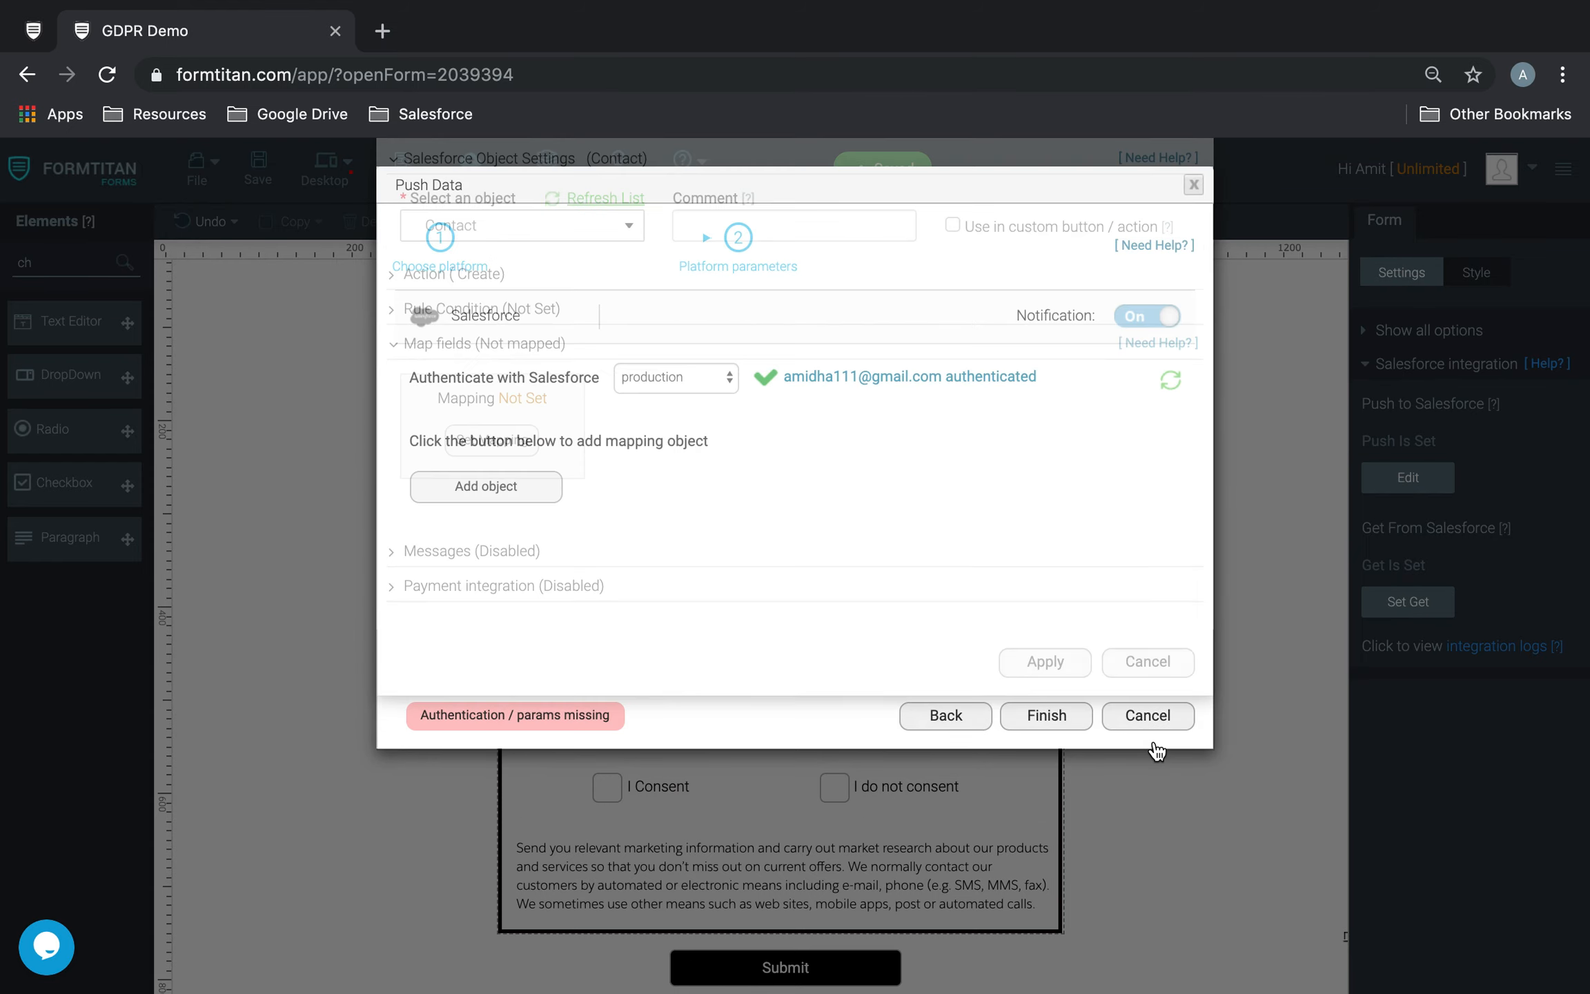
click(1151, 718)
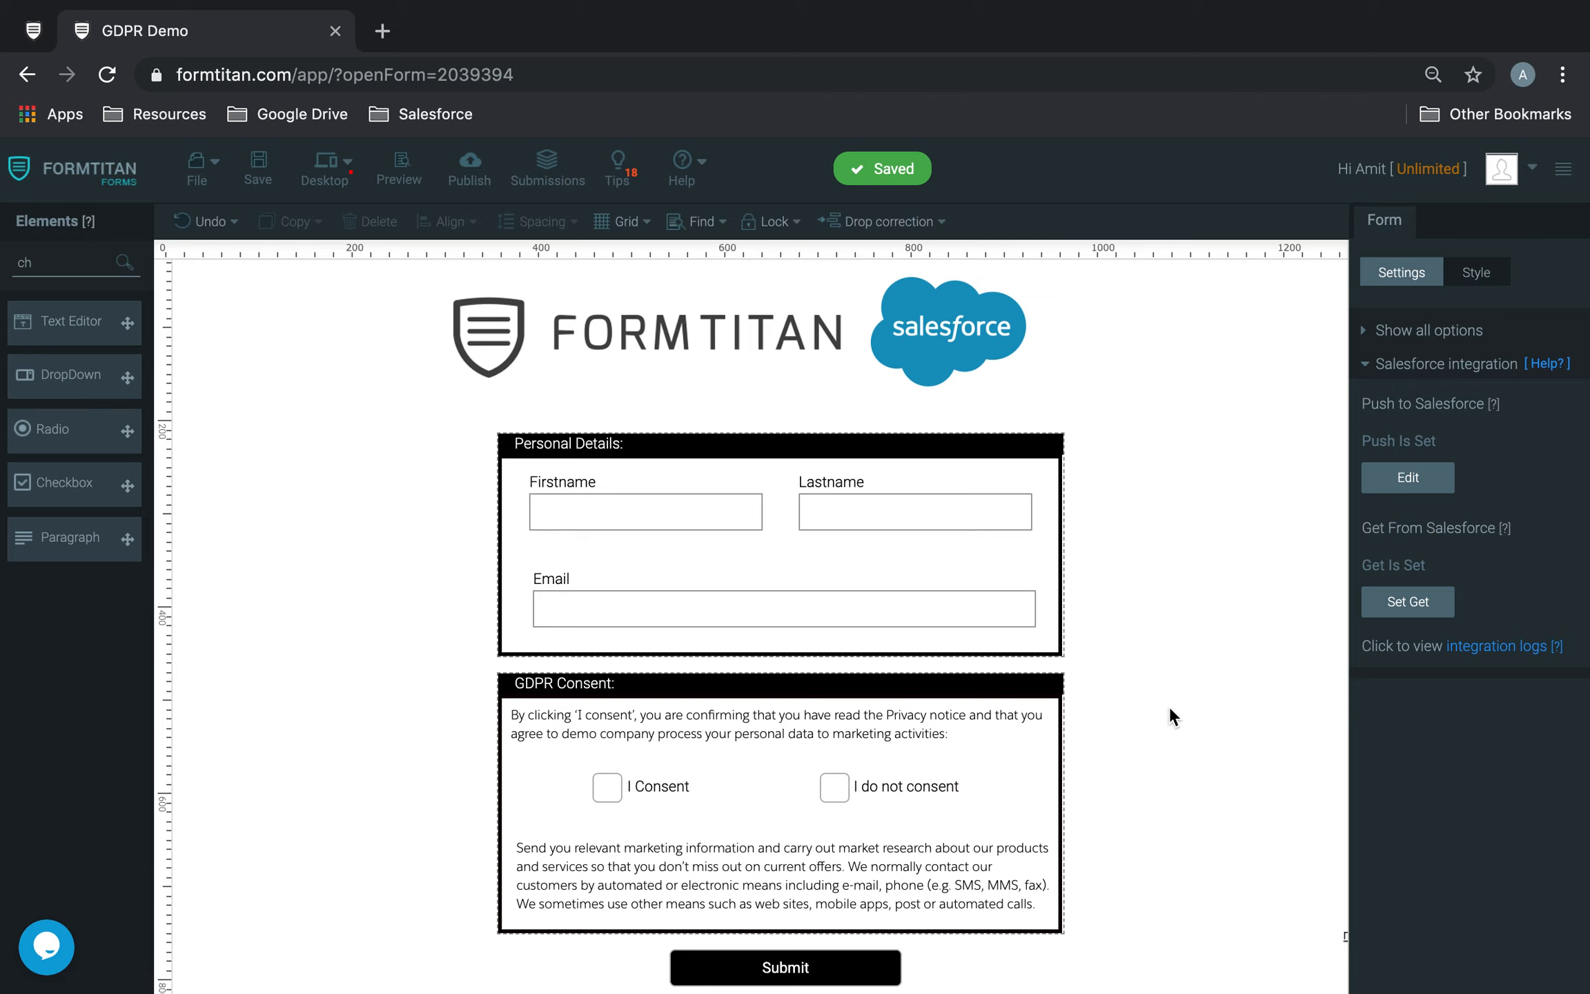
Step: Open the Lastname field's comment for editing in its advanced settings
scroll(1169, 709, up, 1)
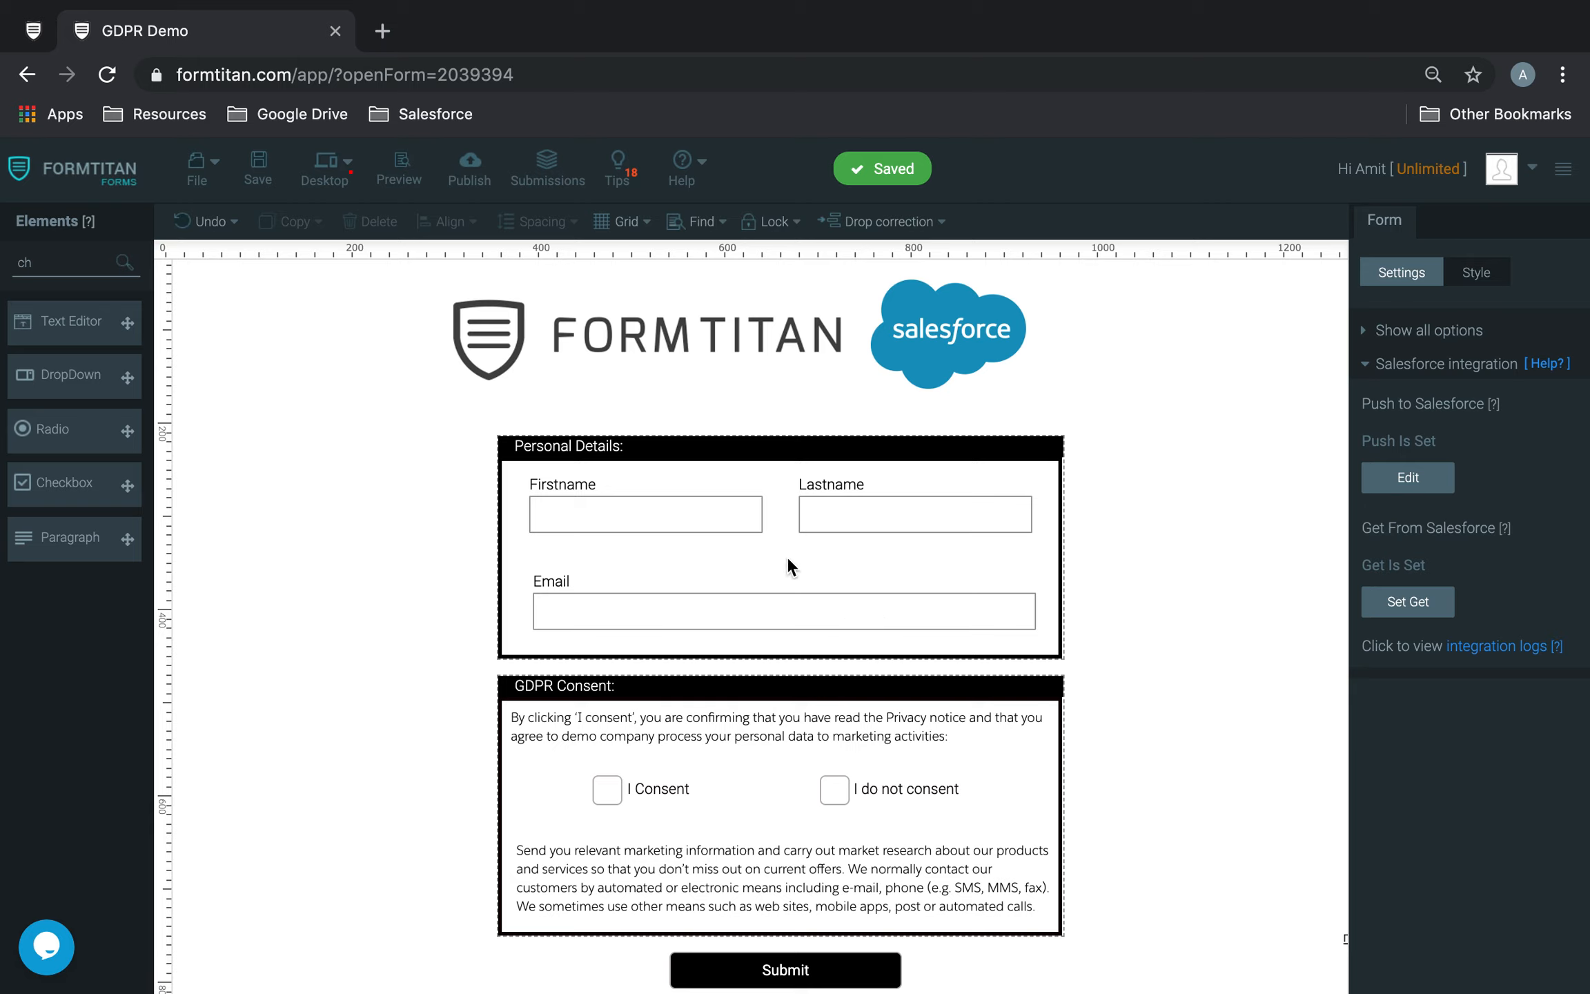
click(978, 533)
click(981, 525)
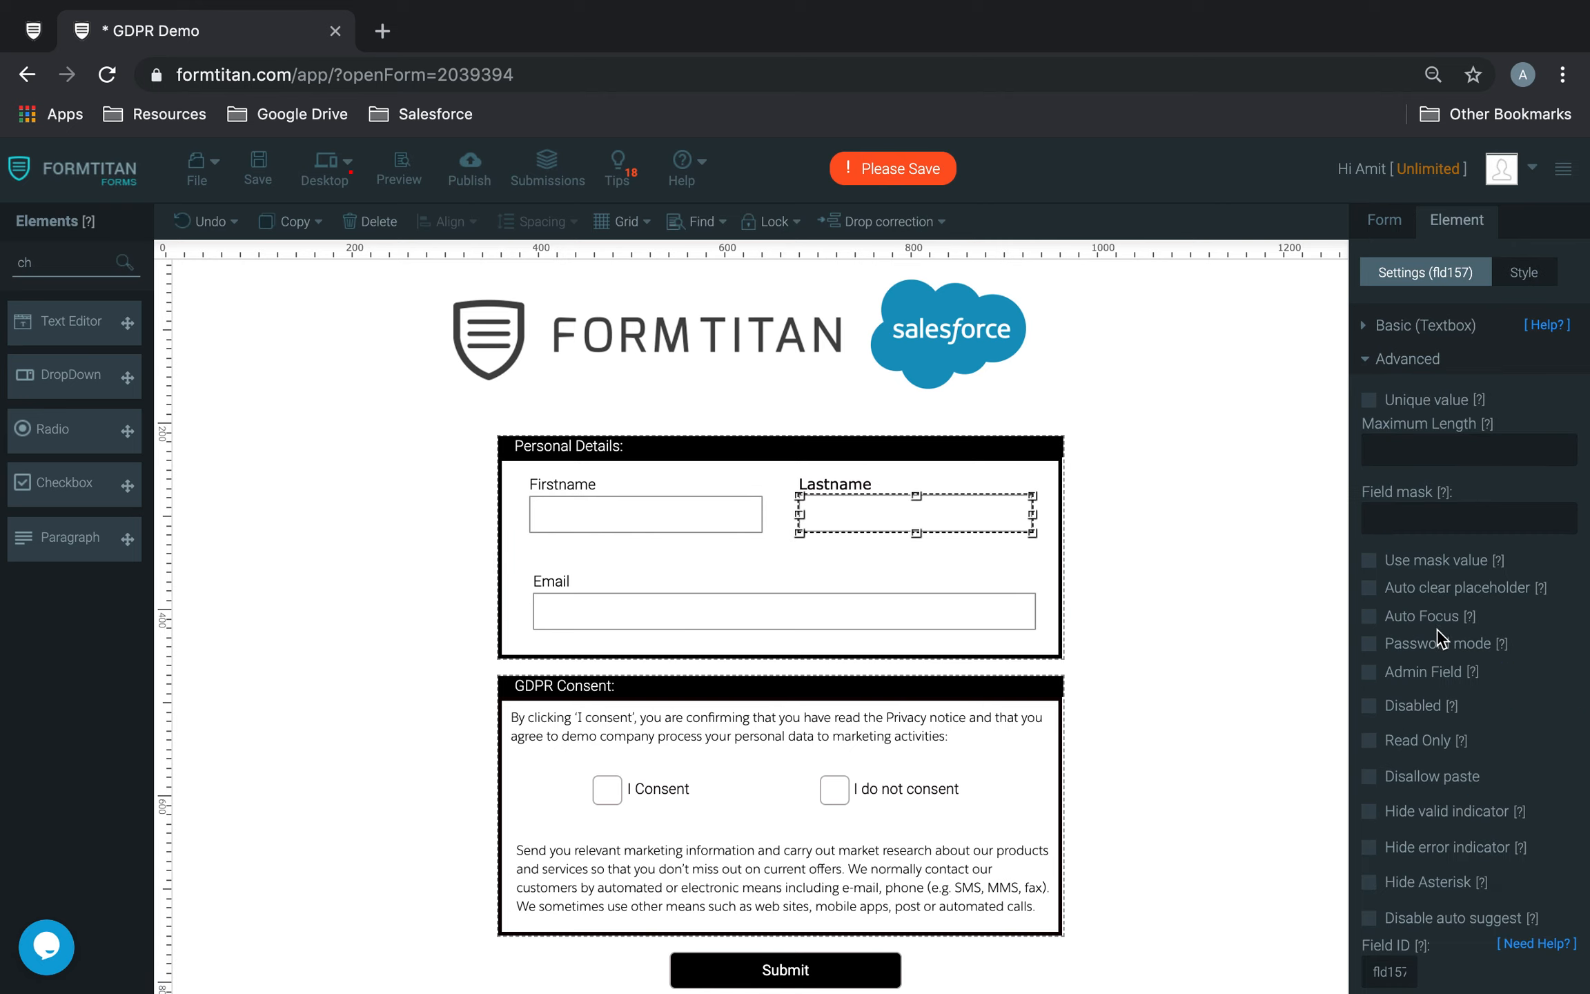
scroll(1432, 618, down, 5)
click(1470, 759)
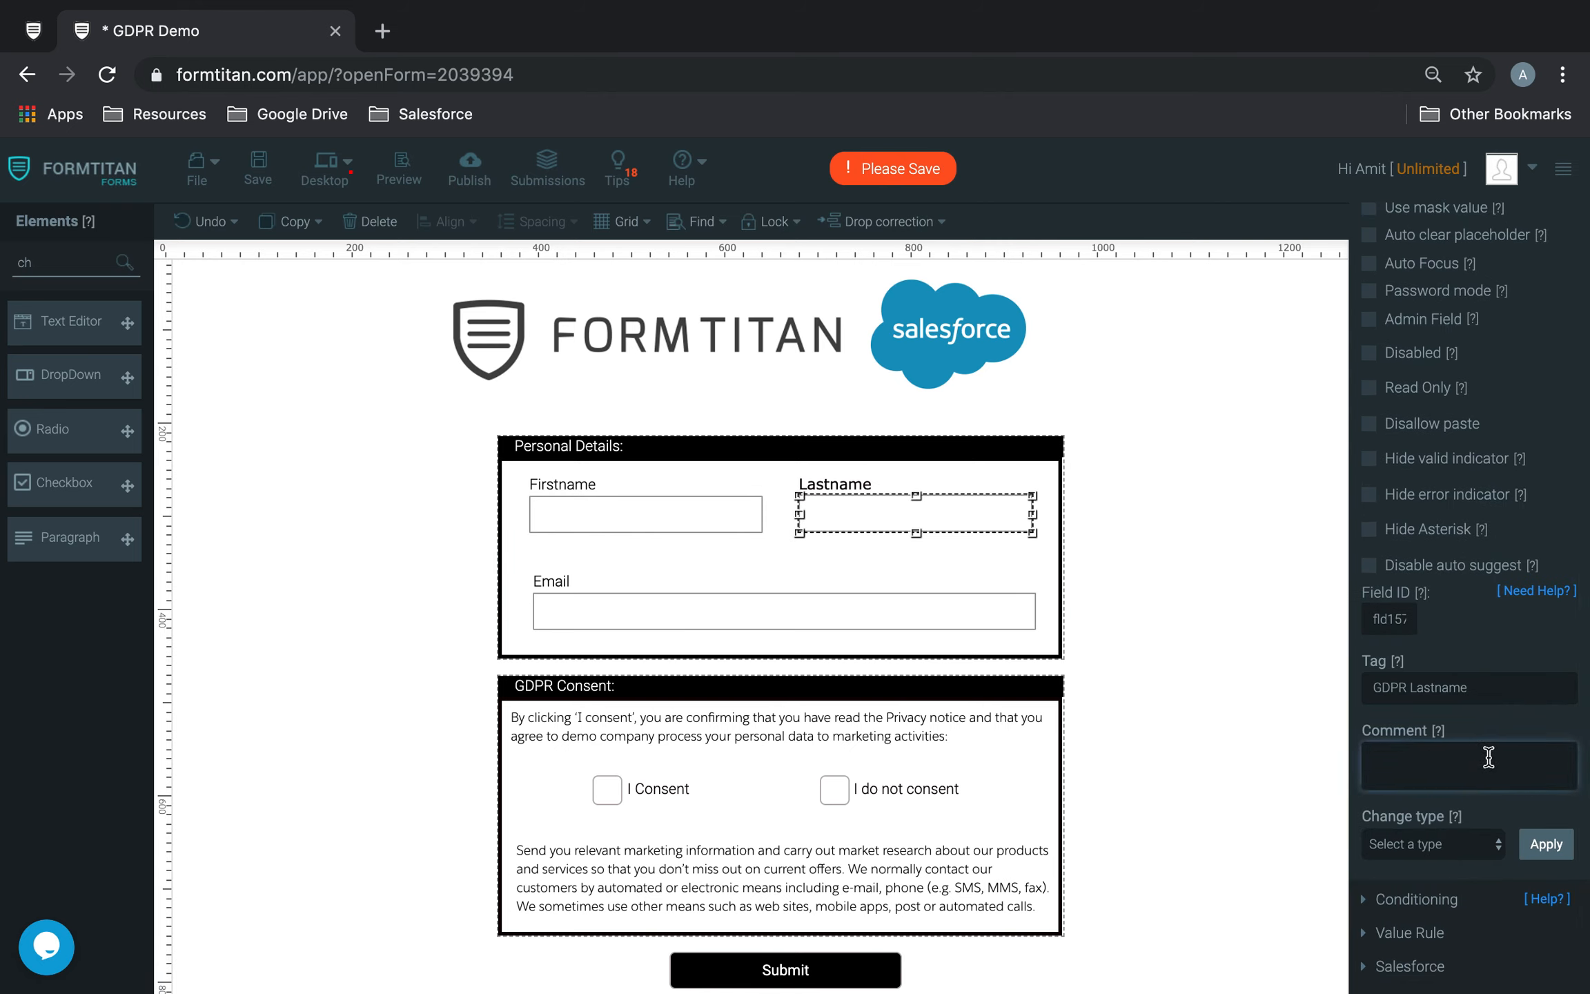